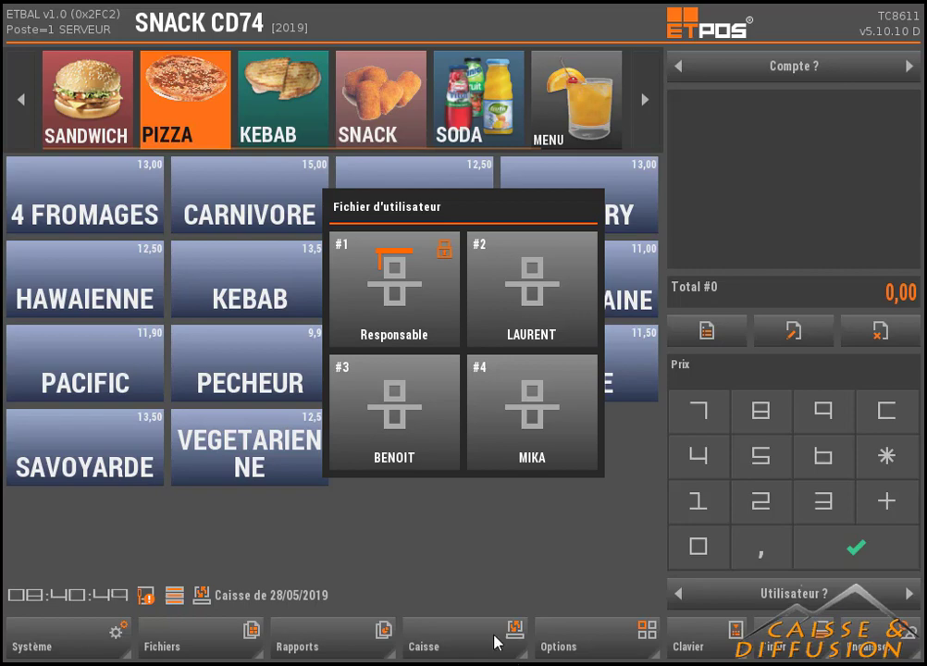
# - Log in as the Responsable user by entering the account password
pyautogui.click(404, 280)
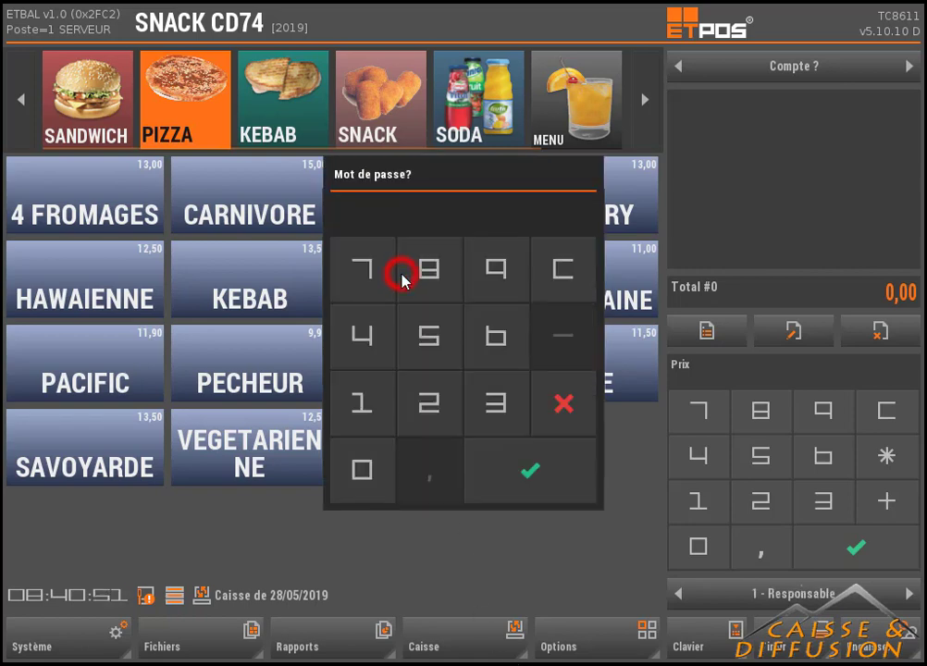
pyautogui.click(374, 401)
pyautogui.click(524, 474)
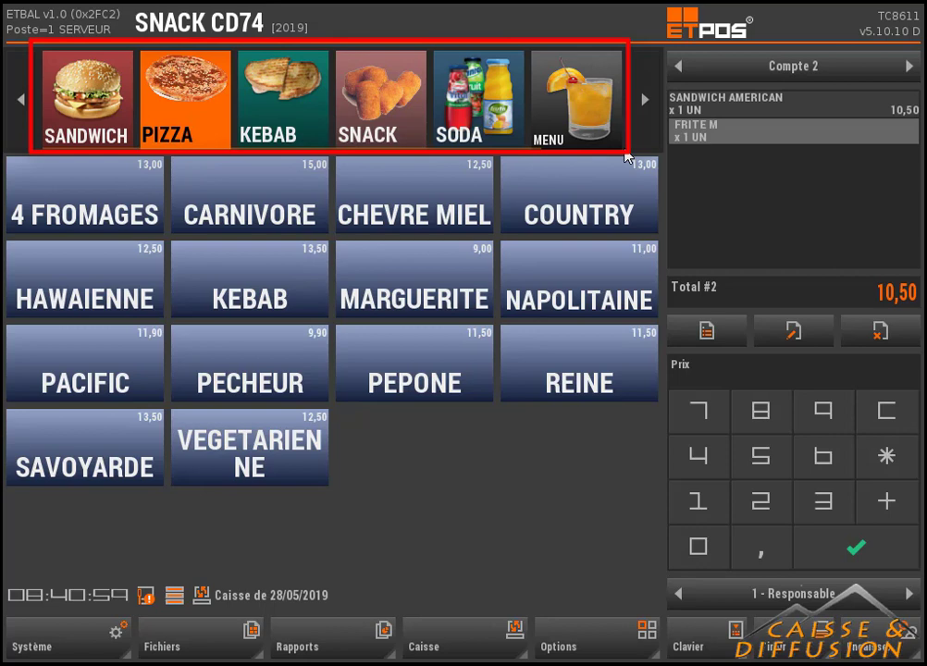
# - Add a Marguerite pizza, a Kebab pizza and a 50 cl mineral water to account 2's order
pyautogui.click(356, 111)
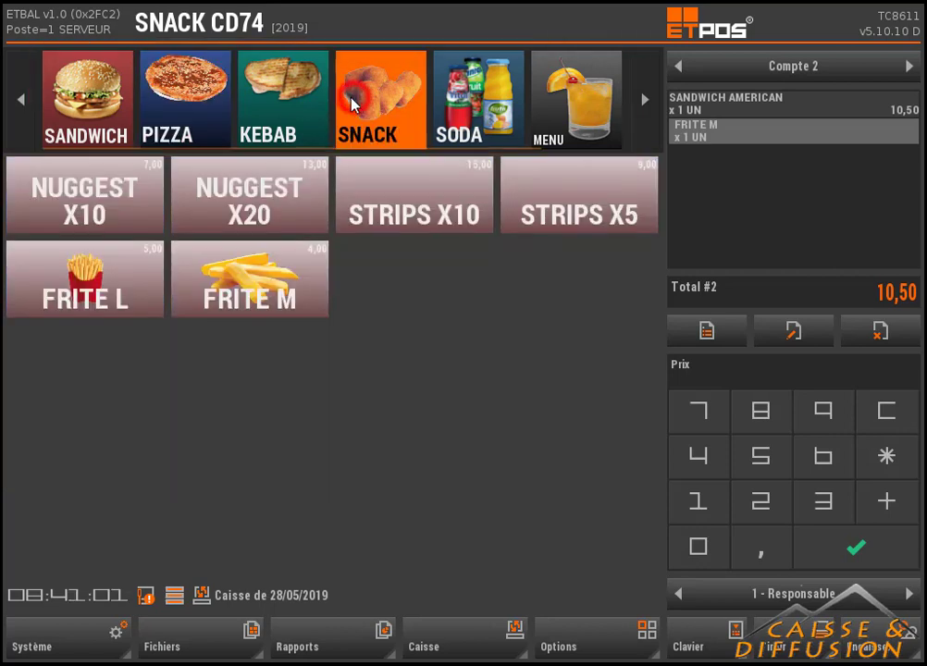
pyautogui.click(274, 103)
pyautogui.click(194, 113)
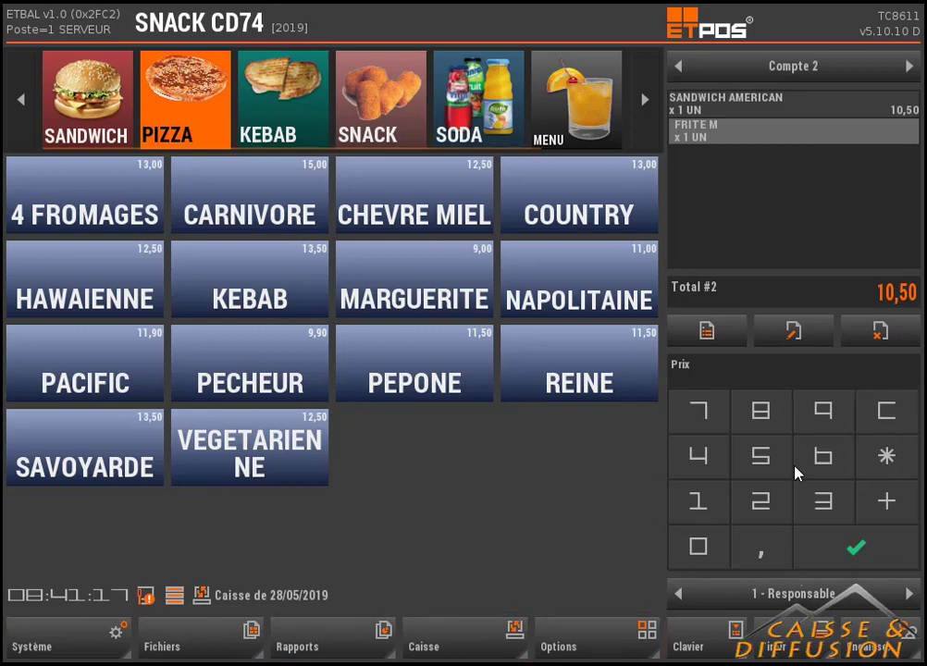
pyautogui.click(381, 281)
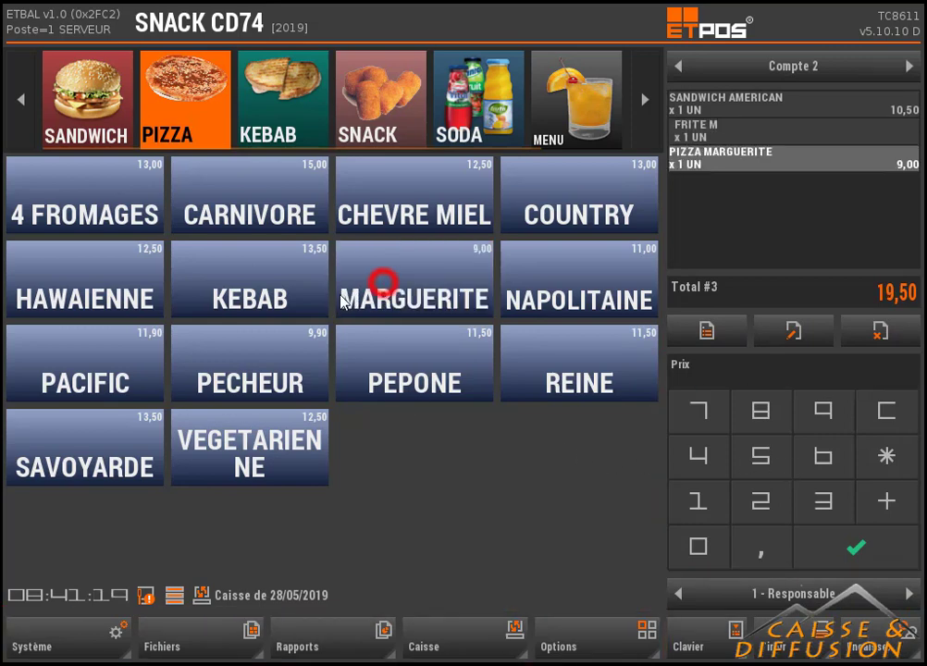
pyautogui.click(292, 280)
pyautogui.click(295, 88)
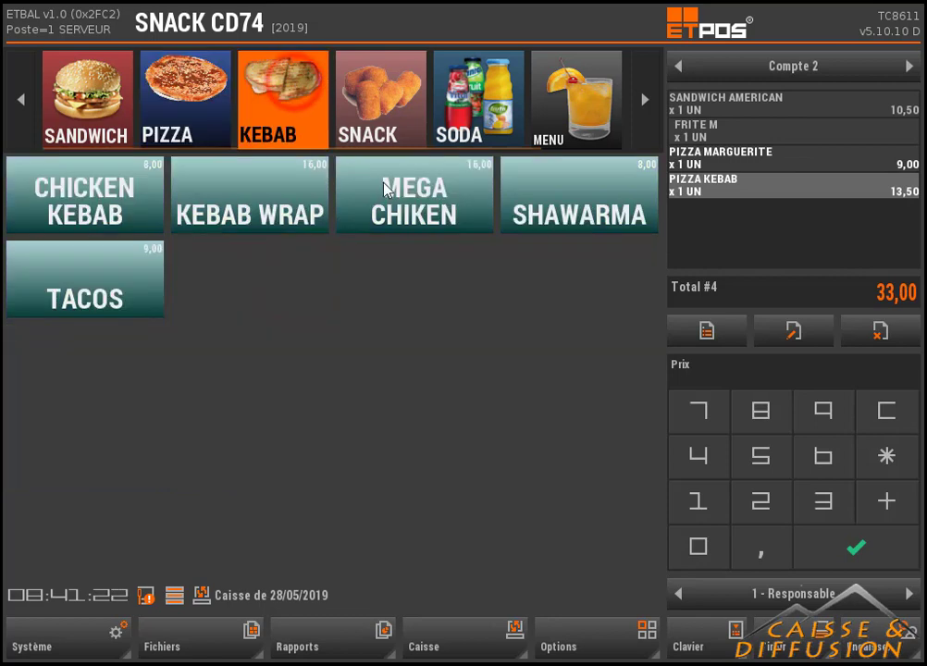
pyautogui.click(504, 98)
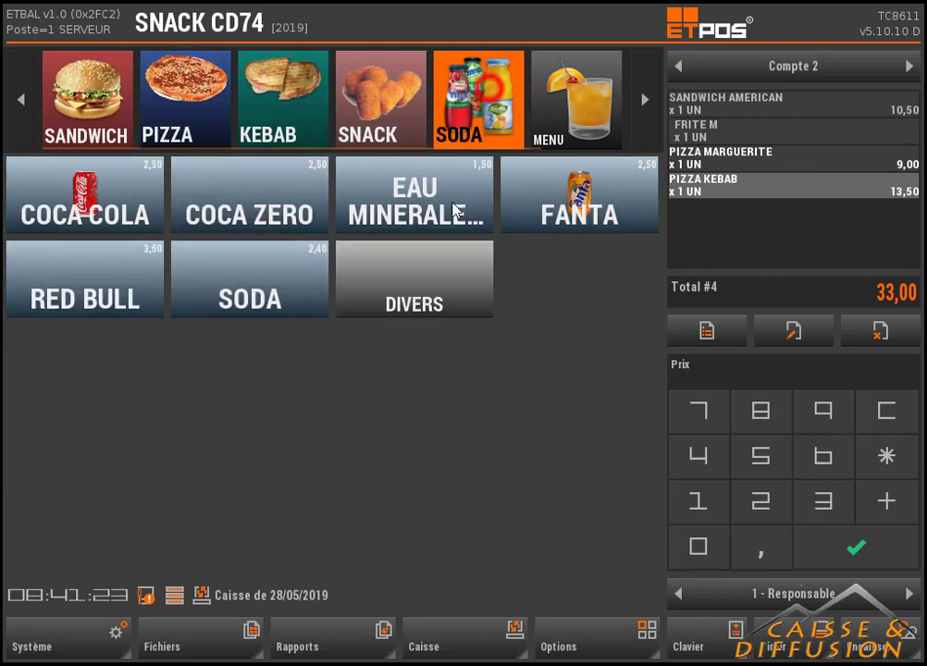
pyautogui.click(412, 195)
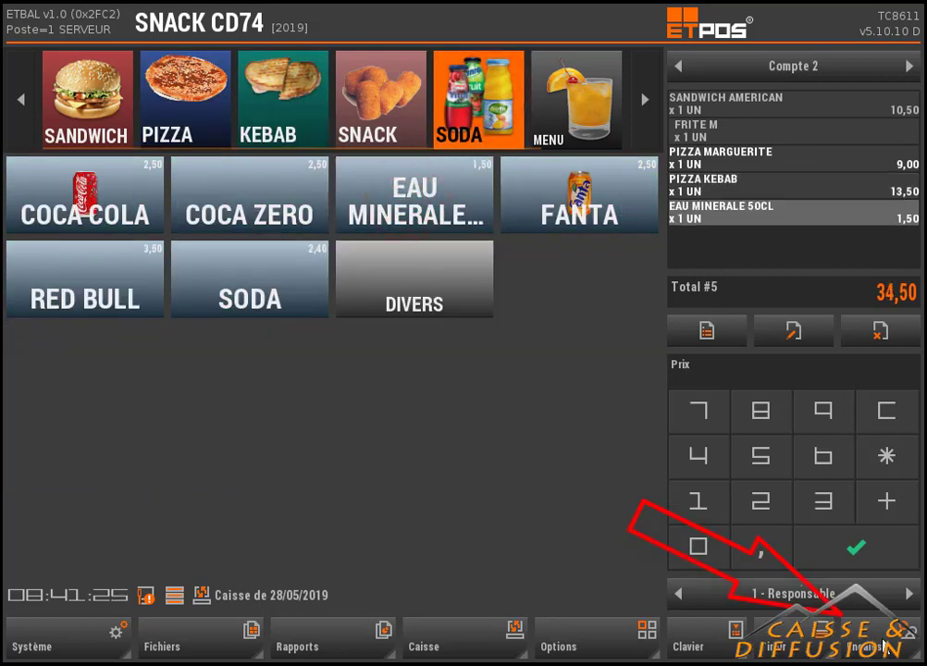
# - Settle account 2's order in full by bank card, review the sales receipt and close it
pyautogui.click(884, 648)
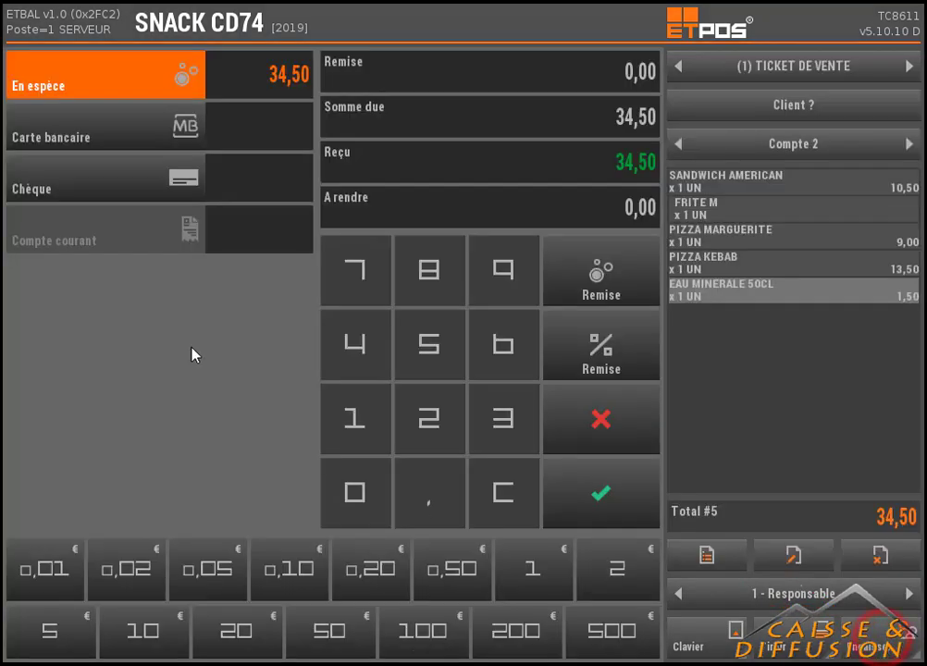
pyautogui.click(95, 122)
pyautogui.click(603, 494)
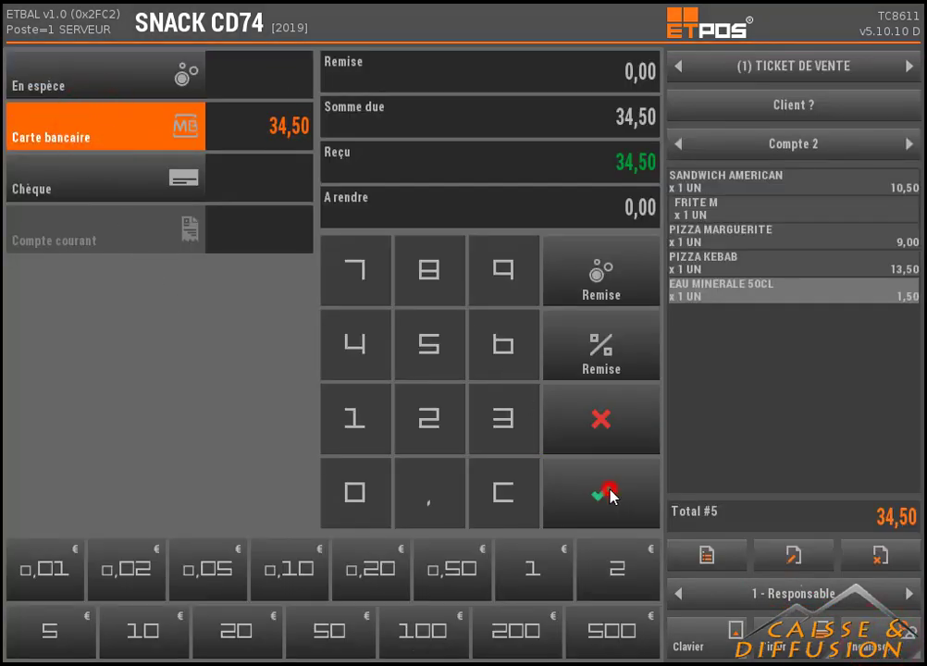
pyautogui.moveTo(561, 563); pyautogui.dragTo(507, 300)
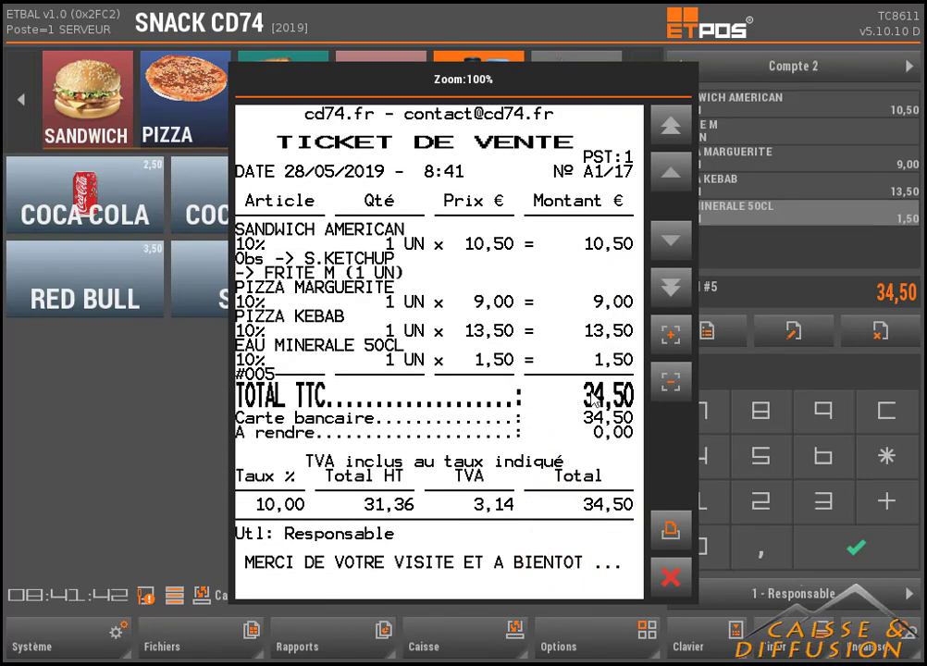
pyautogui.click(671, 577)
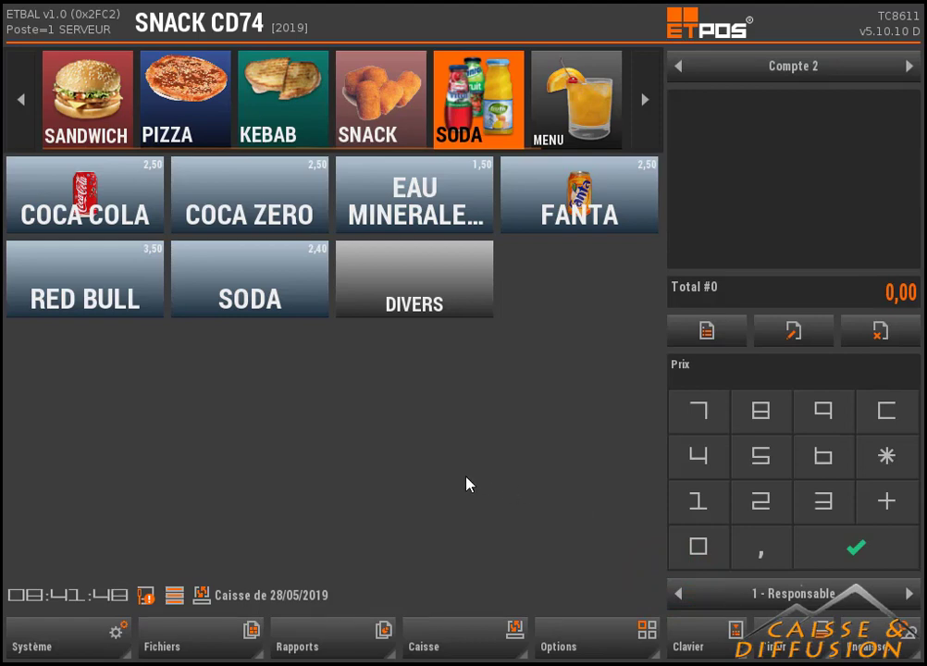
# - Start a new order on account 2 with one Coca Zero, one Soda and three mineral waters
pyautogui.click(254, 208)
pyautogui.click(244, 265)
pyautogui.click(392, 209)
pyautogui.click(392, 209)
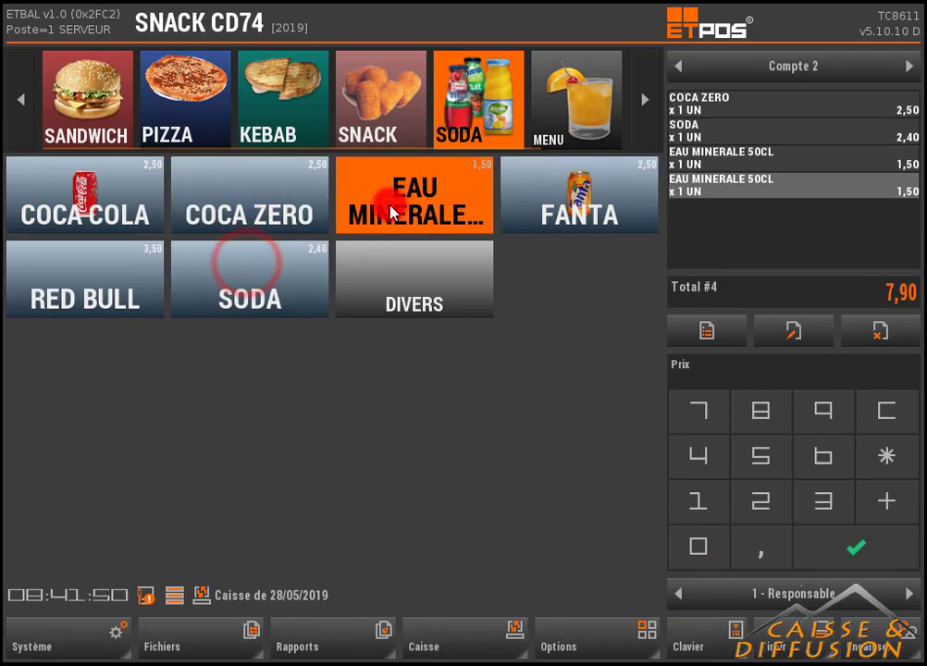
pyautogui.click(392, 211)
# - Settle the drinks order with a split payment of 5 by bank card and 10 in cash, then review and close the receipt
pyautogui.click(902, 640)
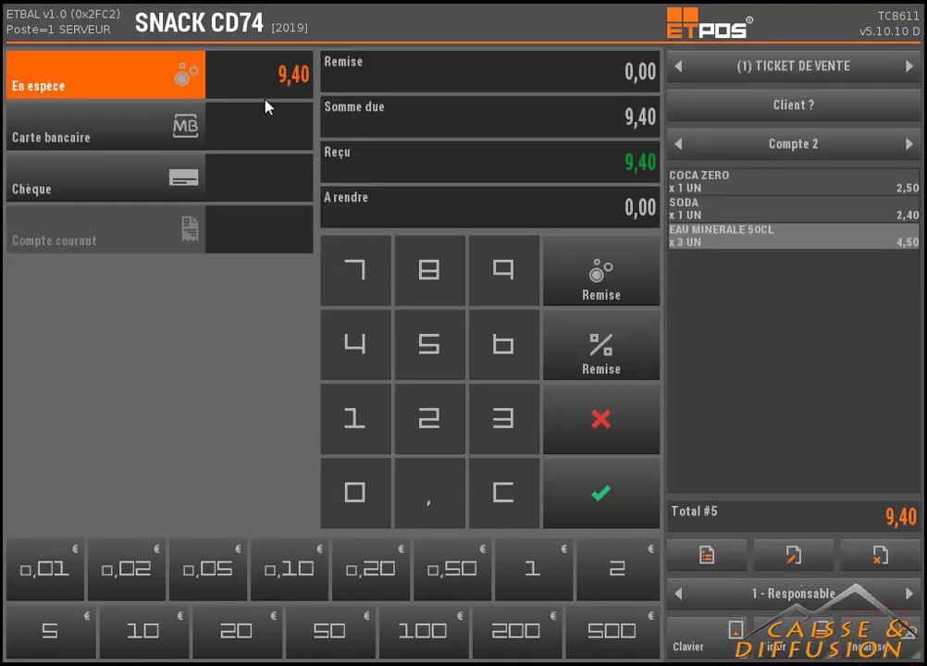
pyautogui.click(117, 141)
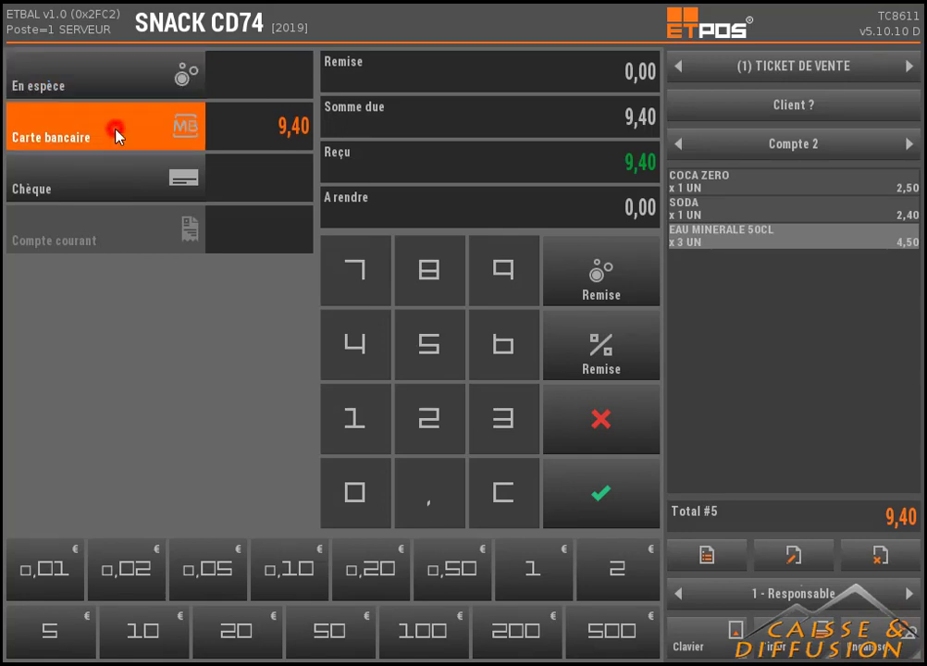
pyautogui.click(427, 348)
pyautogui.click(265, 78)
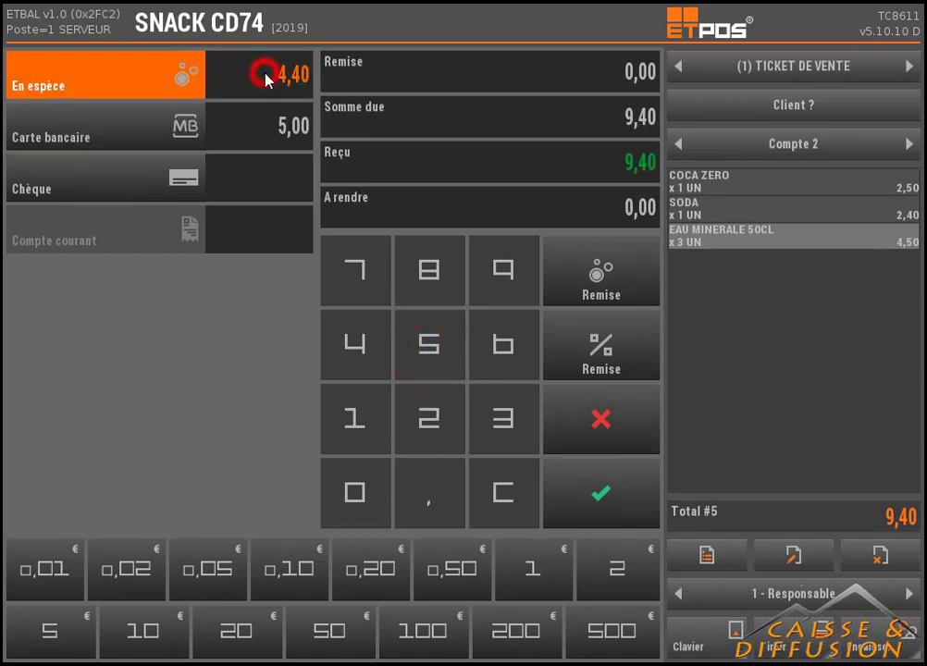
pyautogui.click(374, 431)
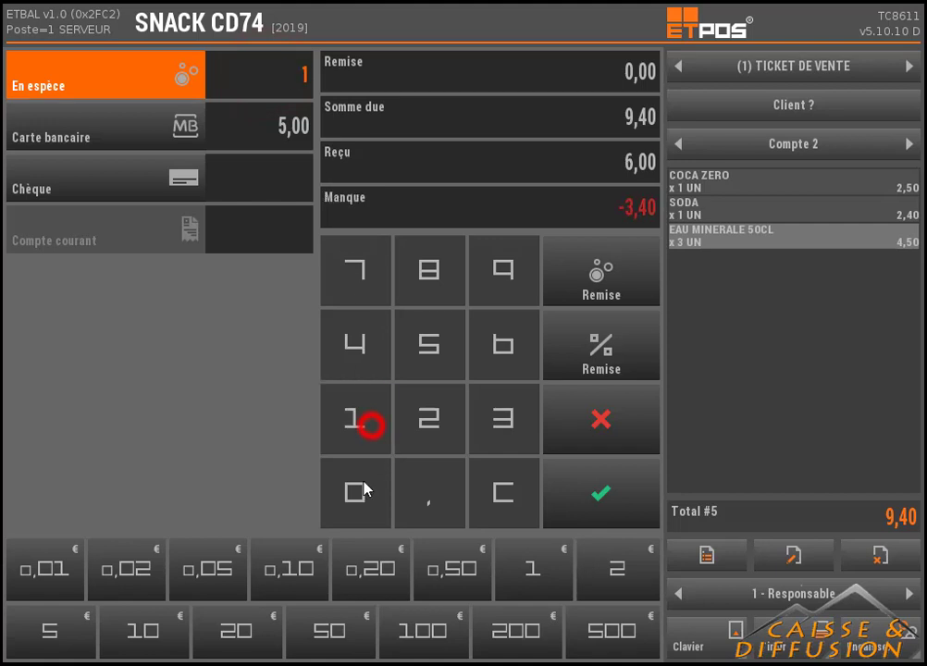
pyautogui.click(363, 496)
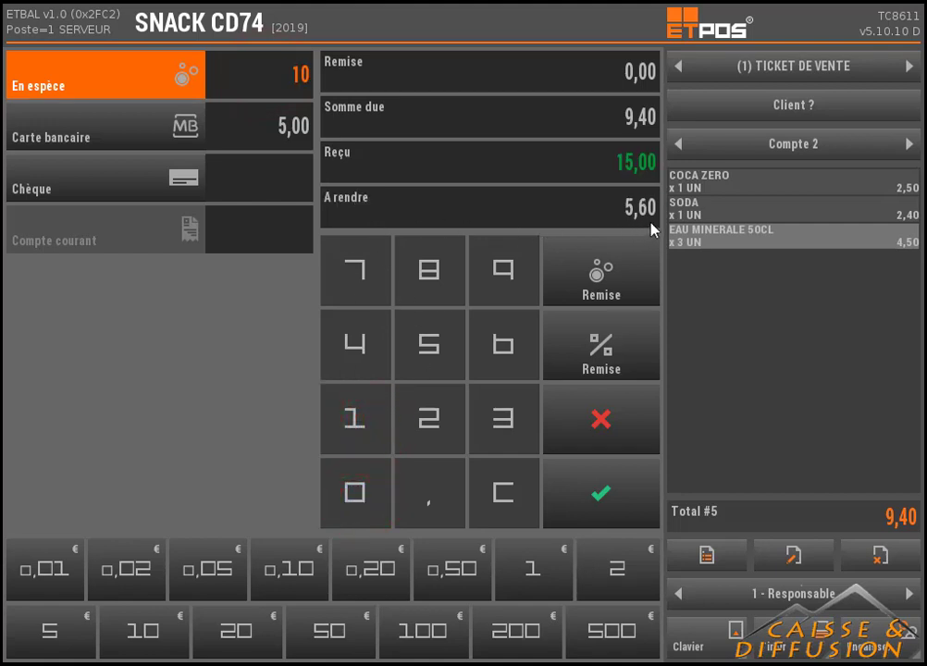
pyautogui.click(630, 504)
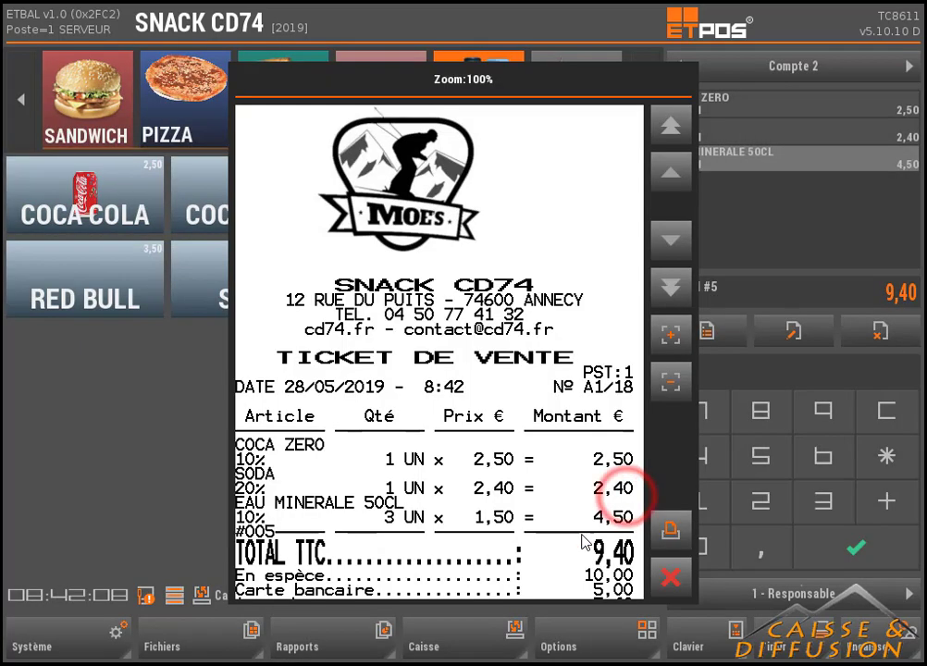
pyautogui.moveTo(579, 532); pyautogui.dragTo(570, 314)
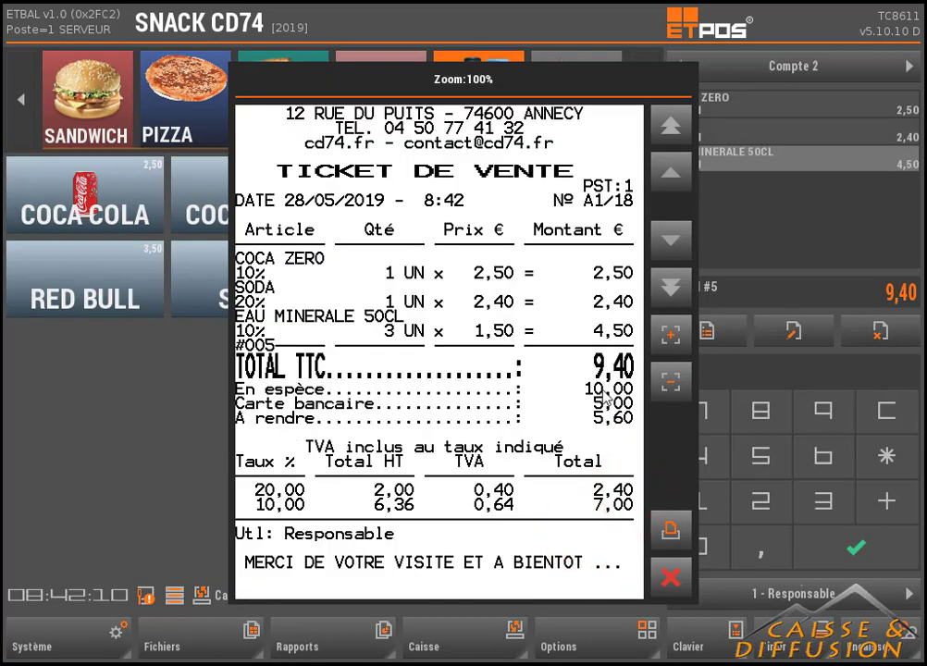
pyautogui.click(678, 587)
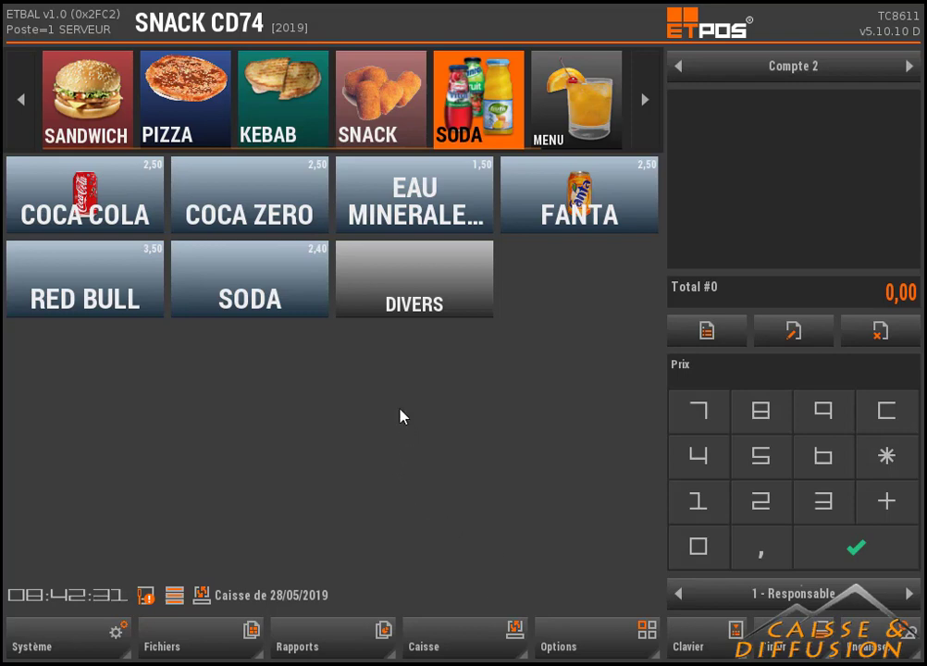
# - Put one mineral water, one Soda, one Coca Zero and one Red Bull on account 2
pyautogui.click(370, 195)
pyautogui.click(270, 268)
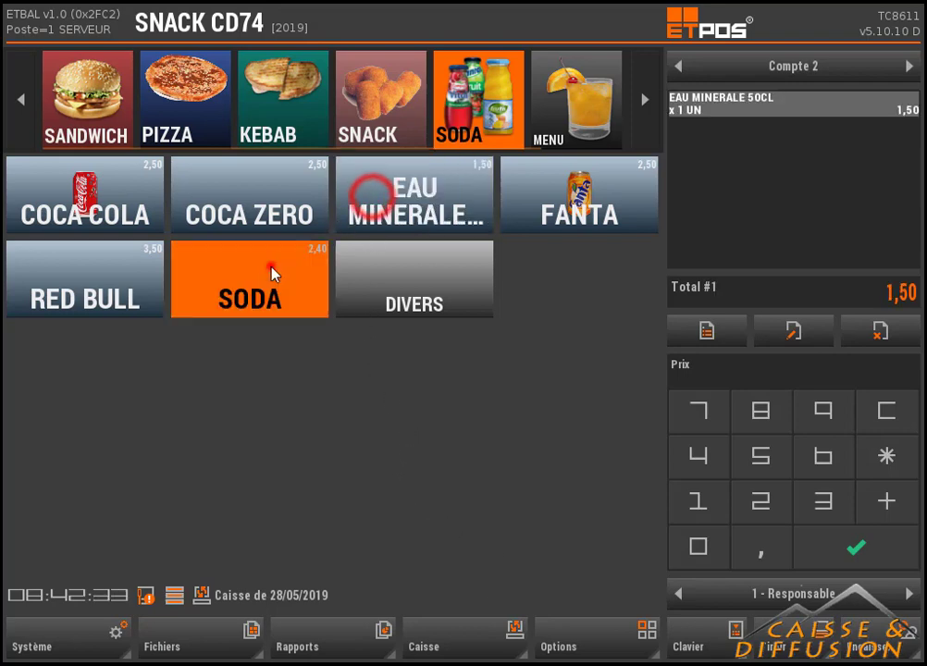
pyautogui.click(248, 211)
pyautogui.click(130, 278)
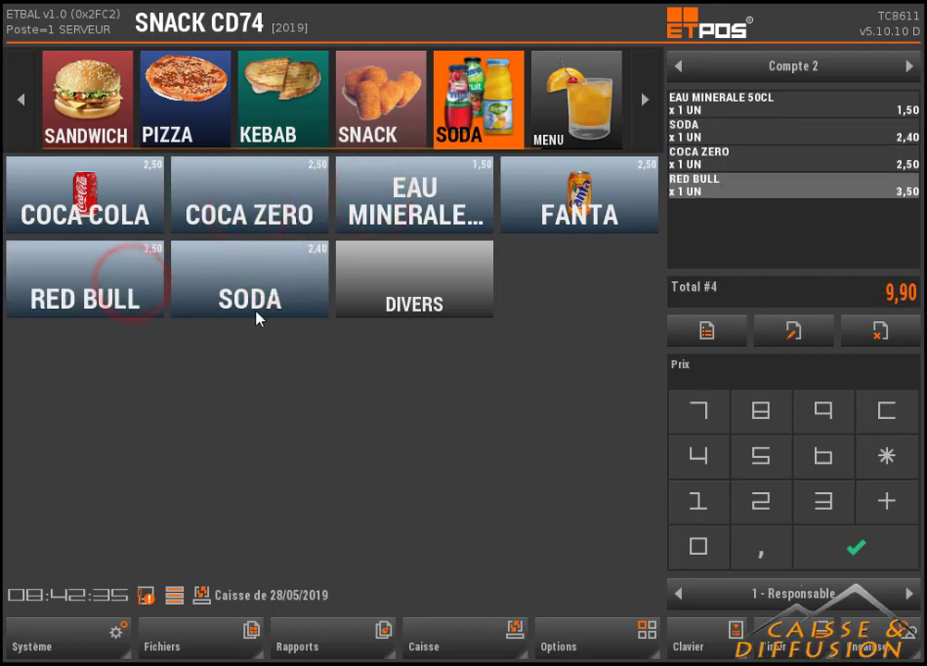
# - Leave account 2 on hold and add one mineral water, one Soda and one Coca Zero to account 3
pyautogui.click(909, 66)
pyautogui.click(372, 193)
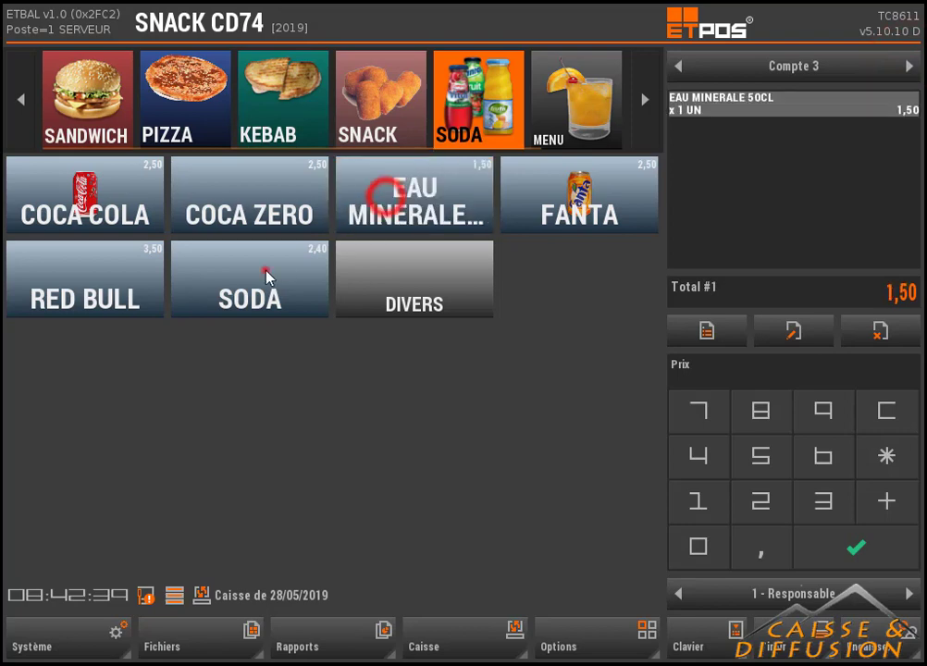
pyautogui.click(265, 268)
pyautogui.click(271, 203)
# - Settle account 3's order in cash, close its receipt and return to account 2
pyautogui.click(856, 547)
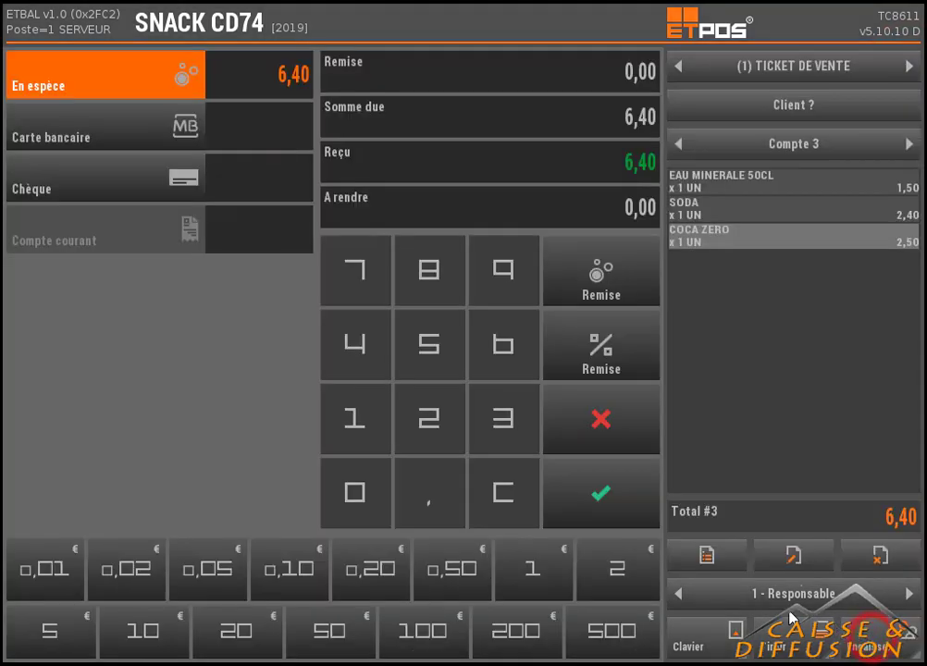
pyautogui.click(621, 503)
pyautogui.click(670, 578)
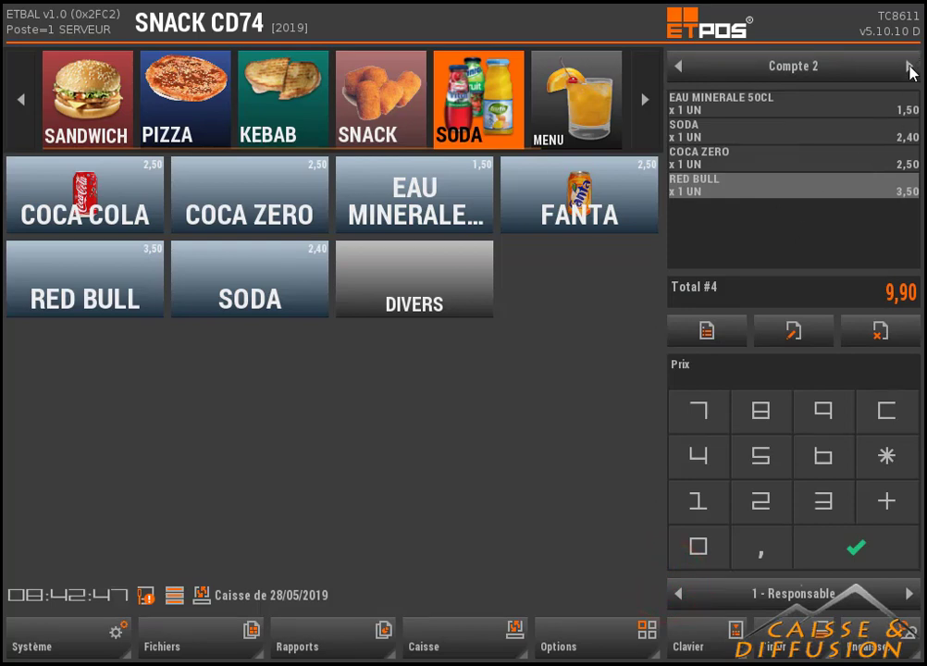
# - Add another mineral water to account 2 and delete the Red Bull line from its order
pyautogui.click(429, 214)
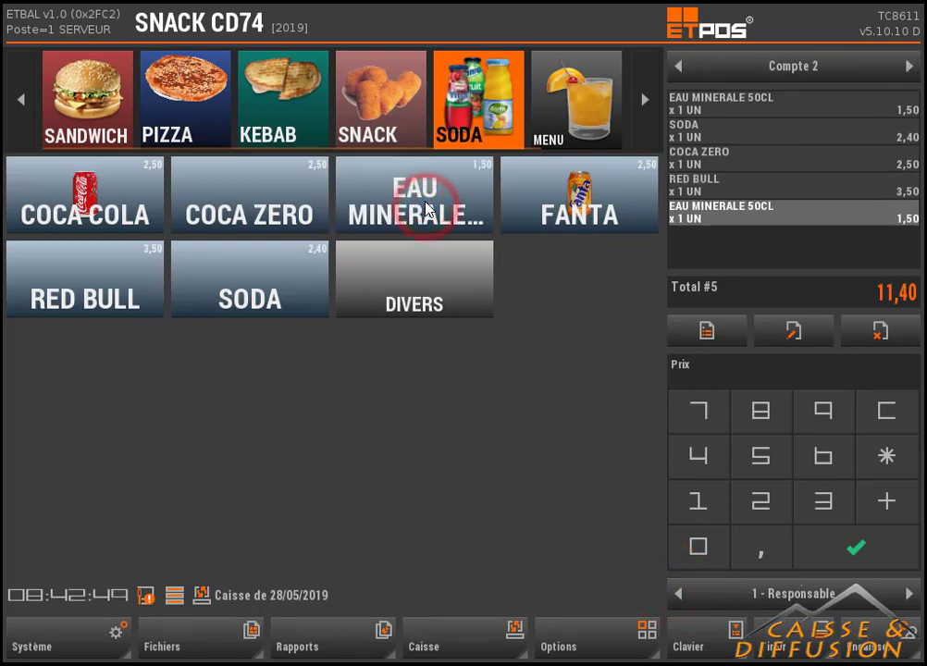
pyautogui.click(736, 185)
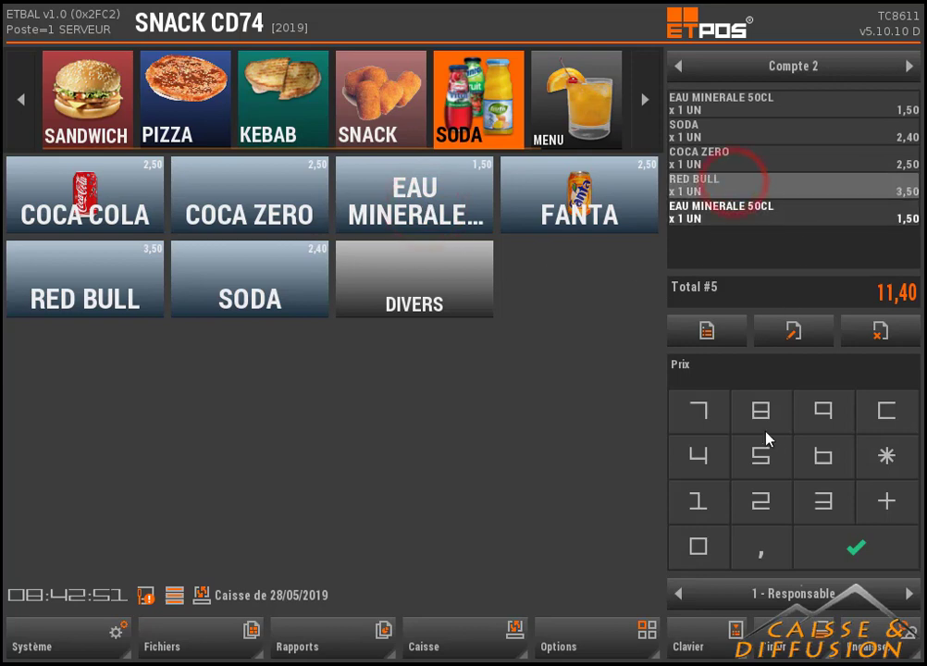
pyautogui.click(882, 331)
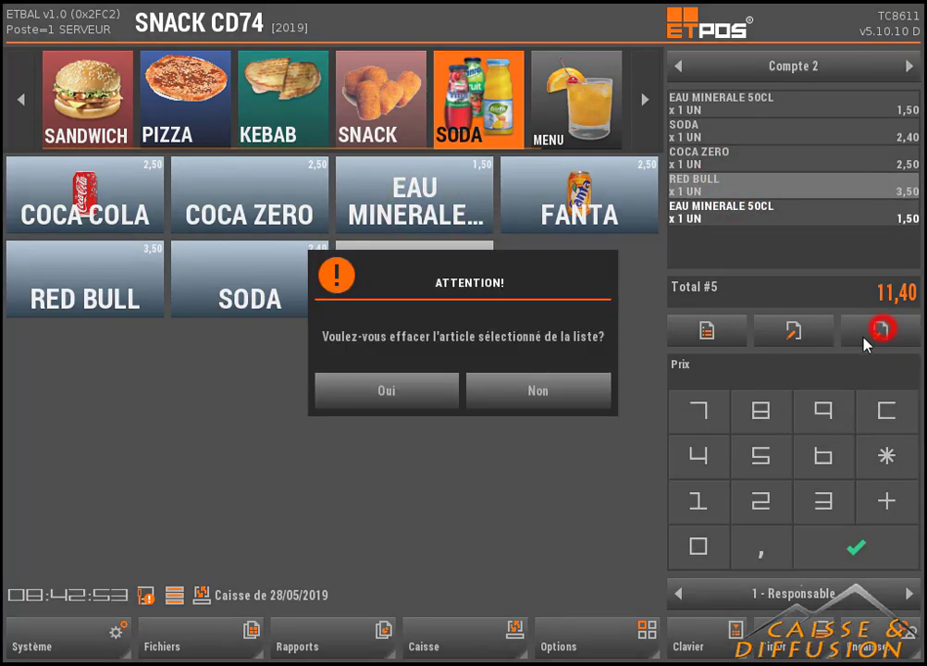
pyautogui.click(400, 392)
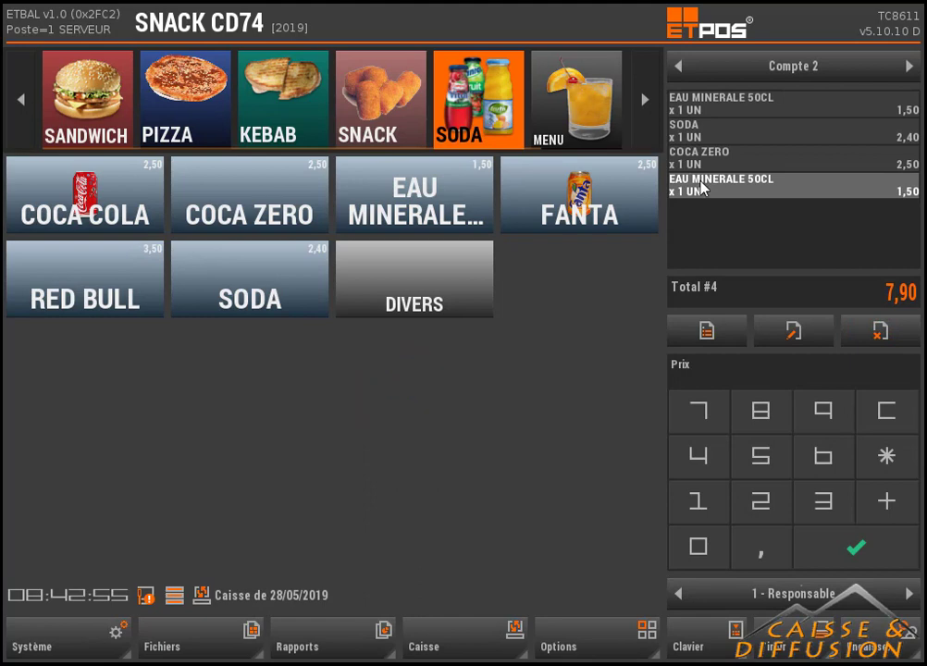
# - Add a Red Bull to account 2, settle the order by bank card and close the receipt
pyautogui.click(79, 285)
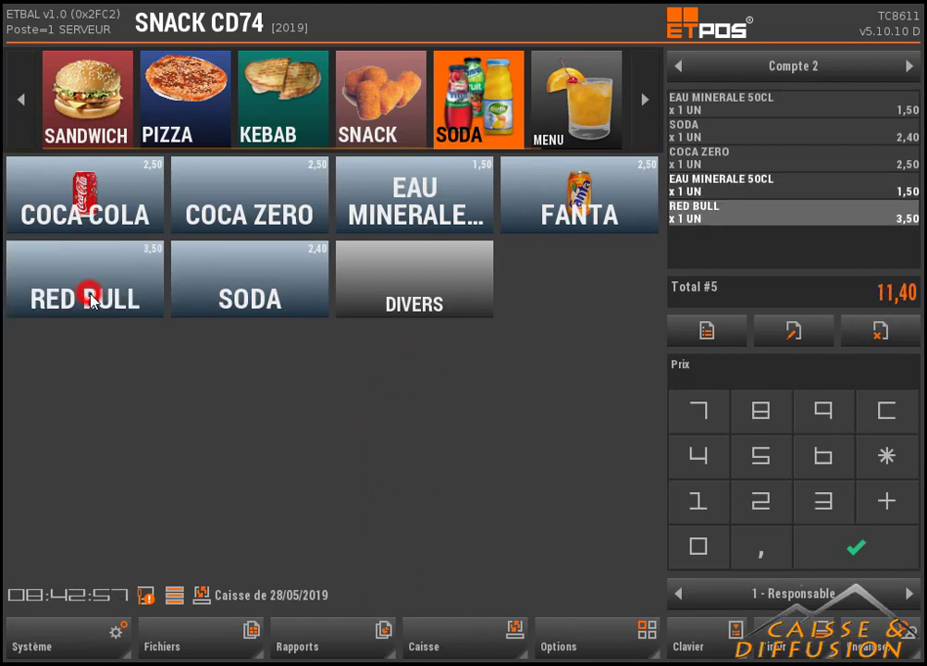
pyautogui.click(695, 500)
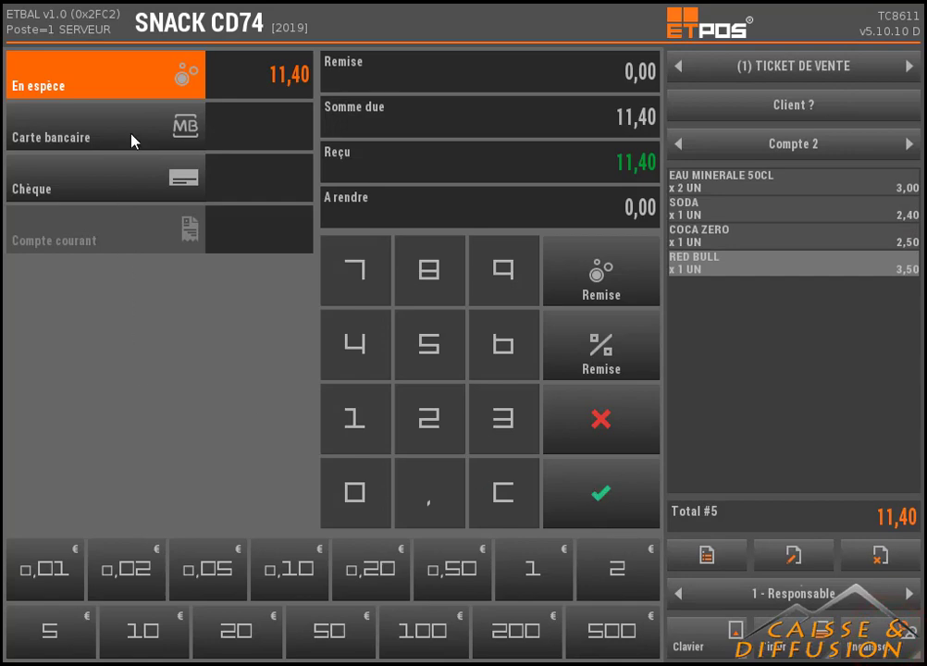
pyautogui.click(132, 135)
pyautogui.click(585, 485)
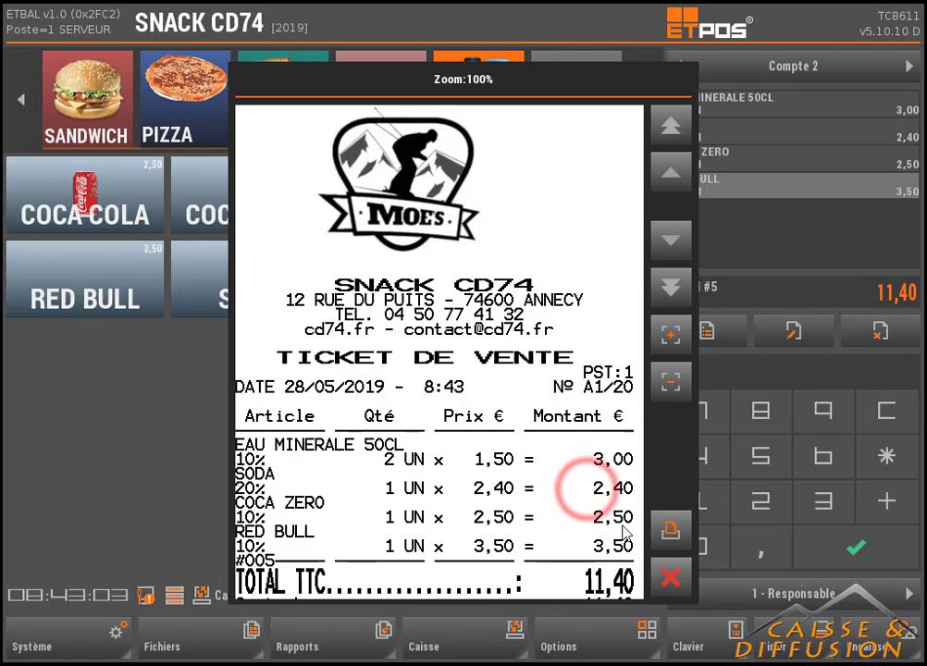
pyautogui.click(670, 579)
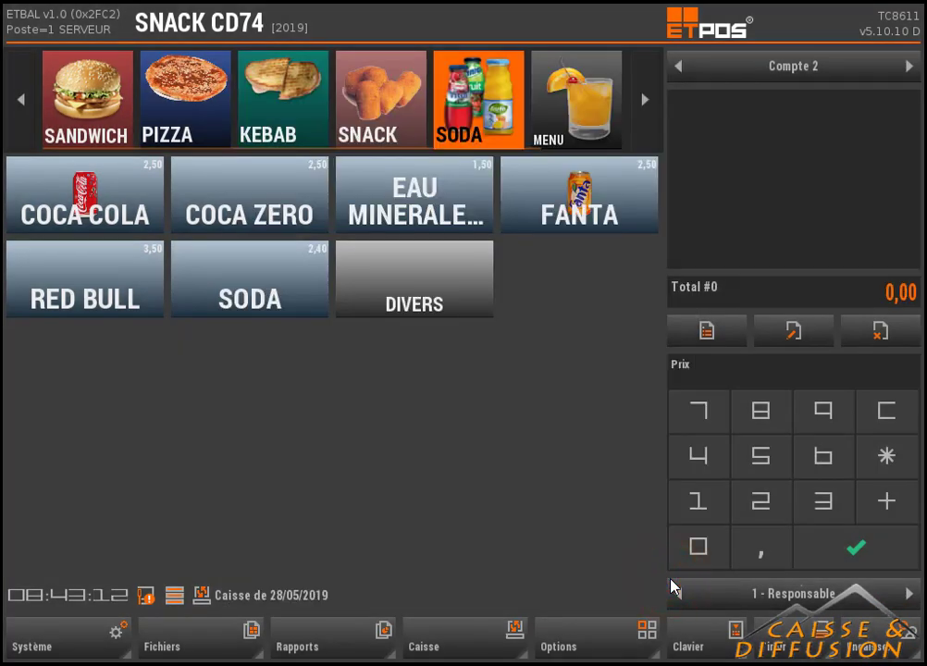
# - Add a Double Cheese to account 2 with a Soda supplement and the S.KETCHUP and S.BARBECUE sauce options
pyautogui.click(97, 111)
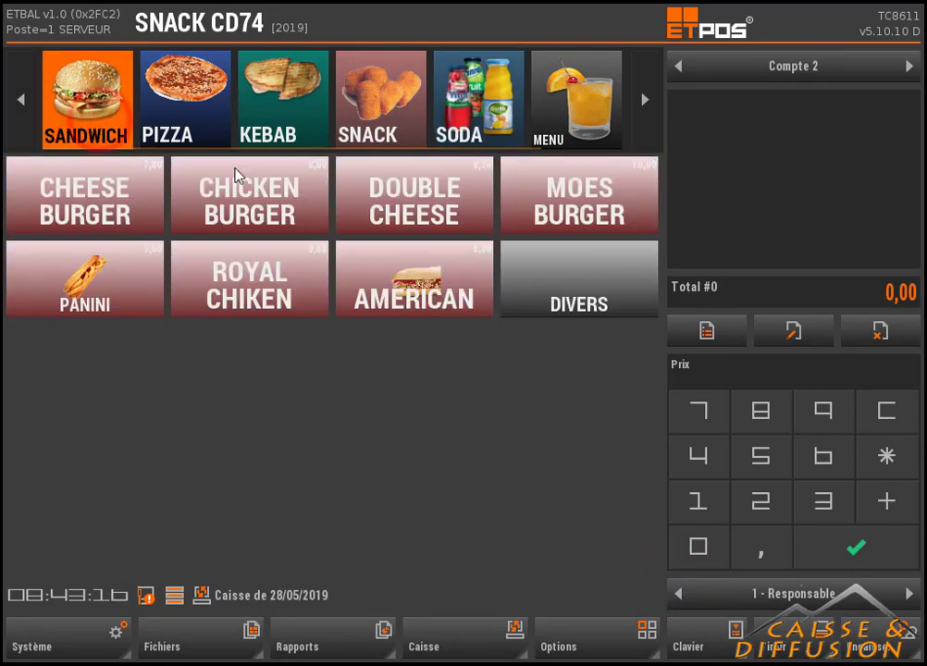
pyautogui.click(439, 196)
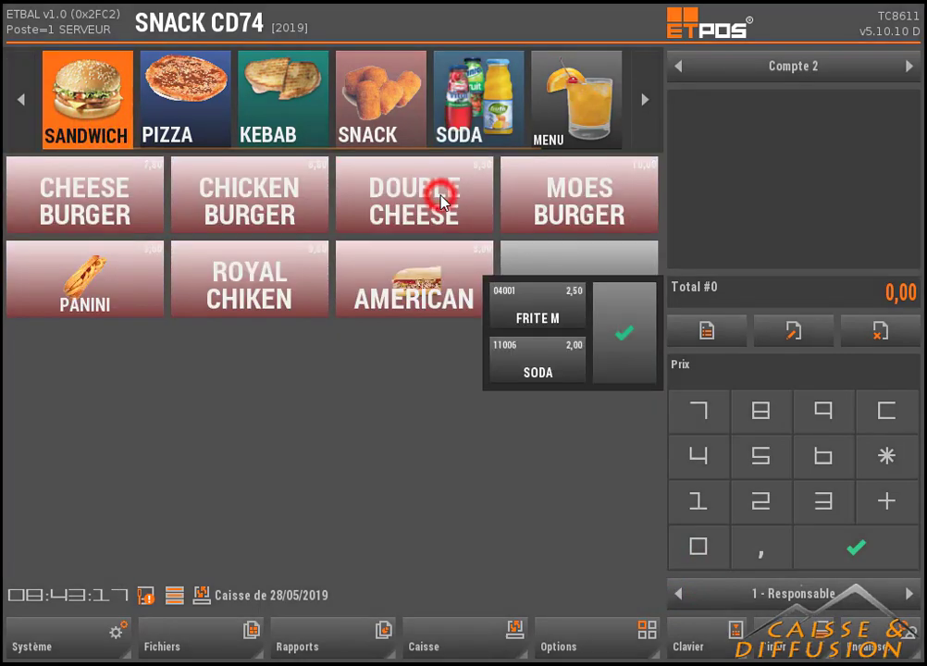
pyautogui.click(577, 357)
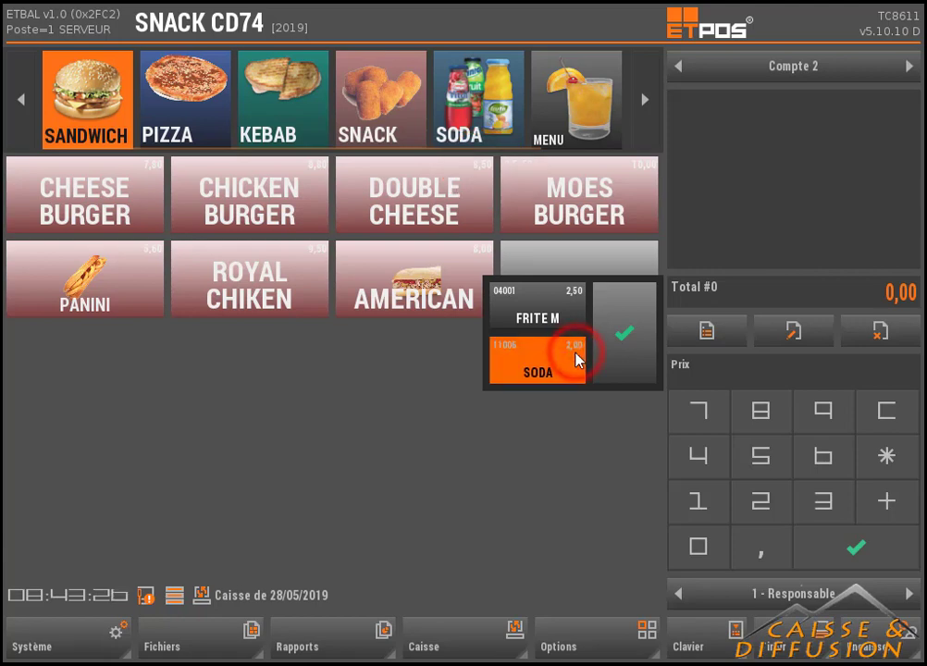
pyautogui.click(625, 332)
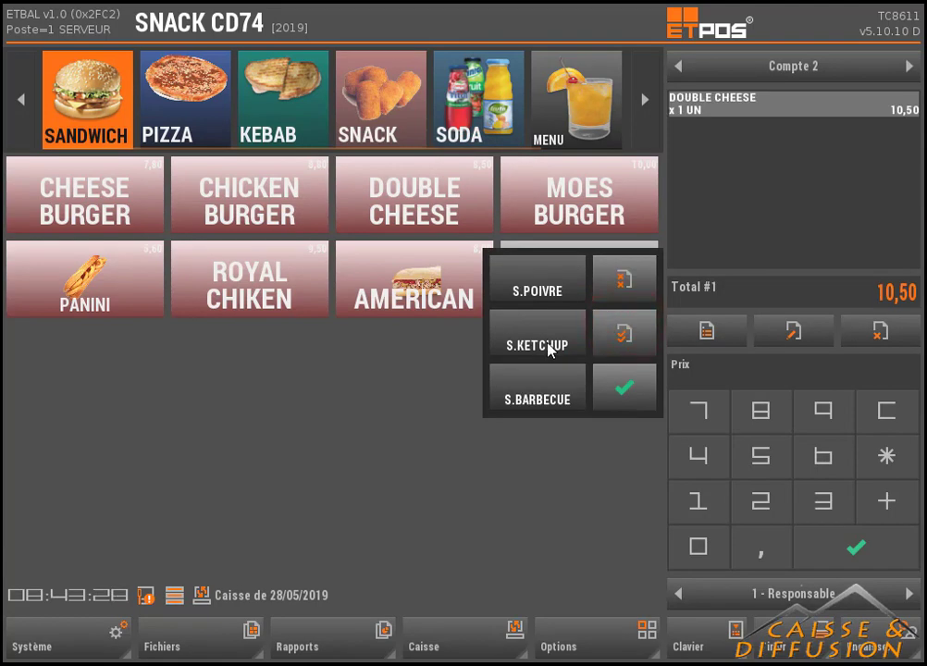
pyautogui.click(550, 347)
pyautogui.click(567, 394)
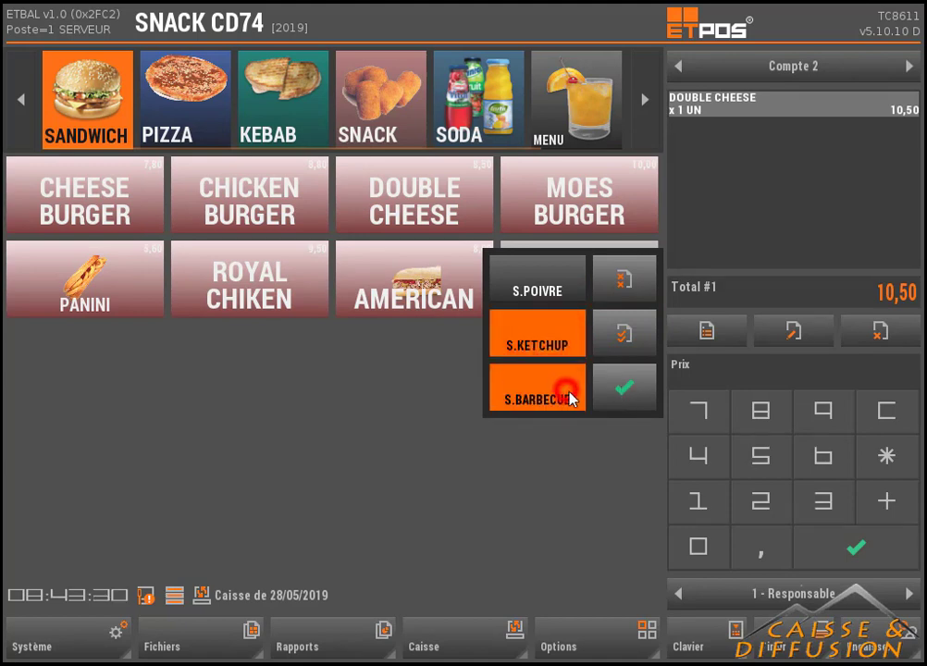
pyautogui.click(627, 393)
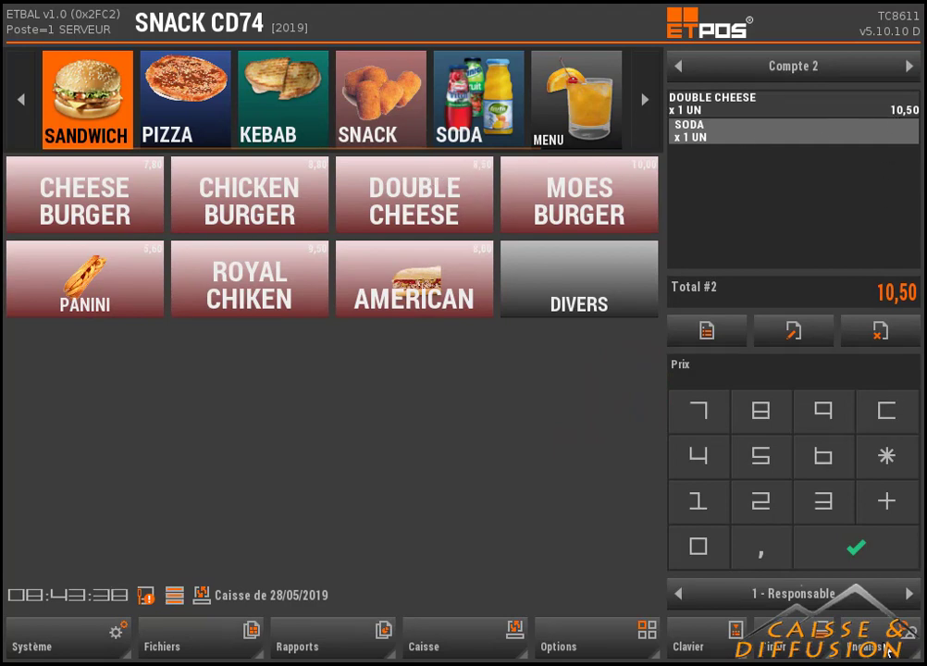
# - Settle account 2's order in cash, look through the receipt down to its end and close it
pyautogui.click(855, 547)
pyautogui.click(600, 483)
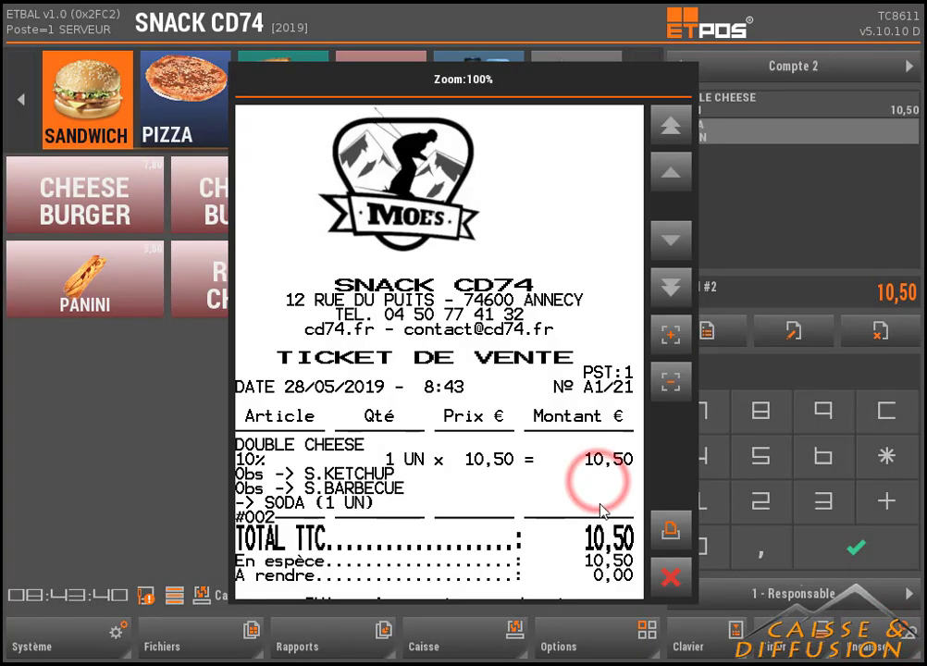
pyautogui.moveTo(534, 553); pyautogui.dragTo(524, 460)
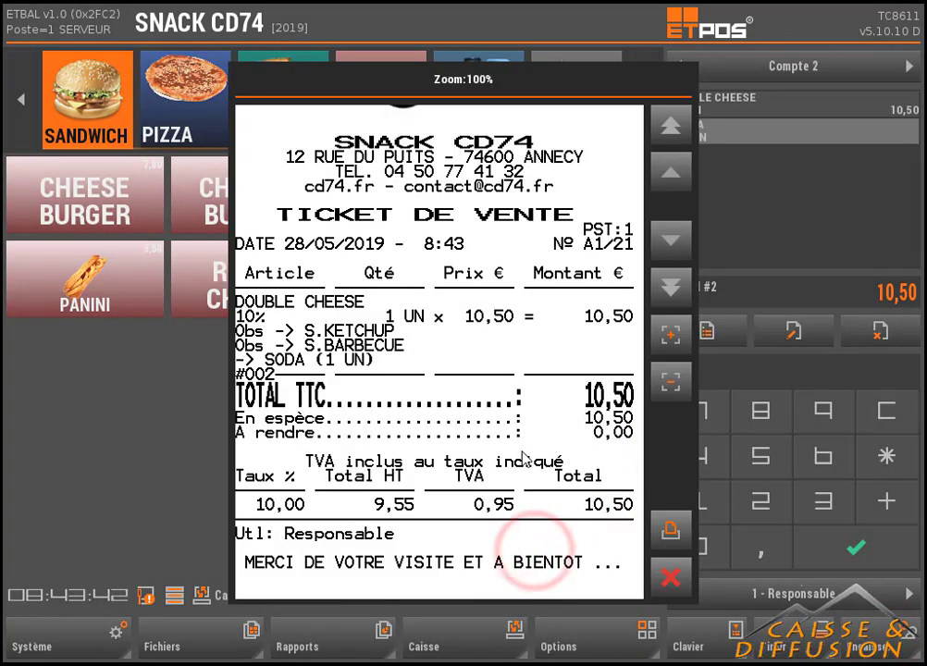
pyautogui.click(670, 576)
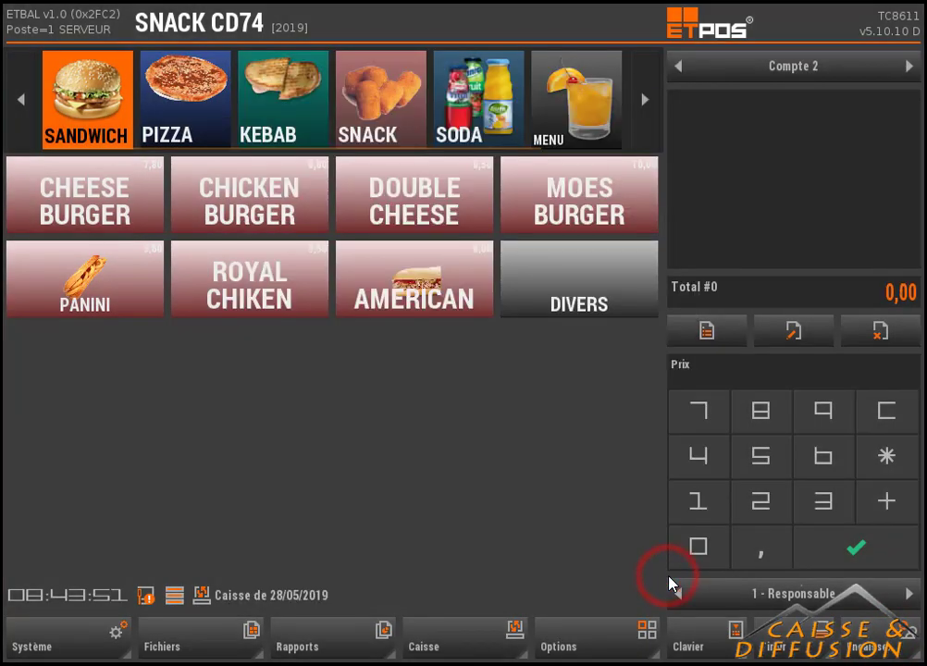
# - Preview the receipt of sales ticket 14 from the list of past tickets, and cancel that ticket
pyautogui.click(699, 339)
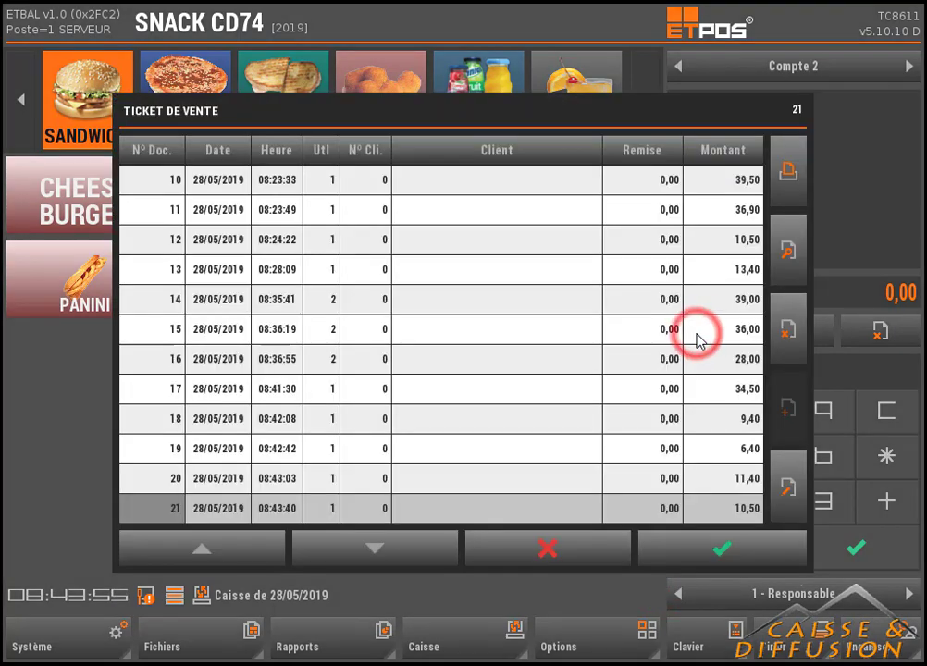
pyautogui.click(433, 303)
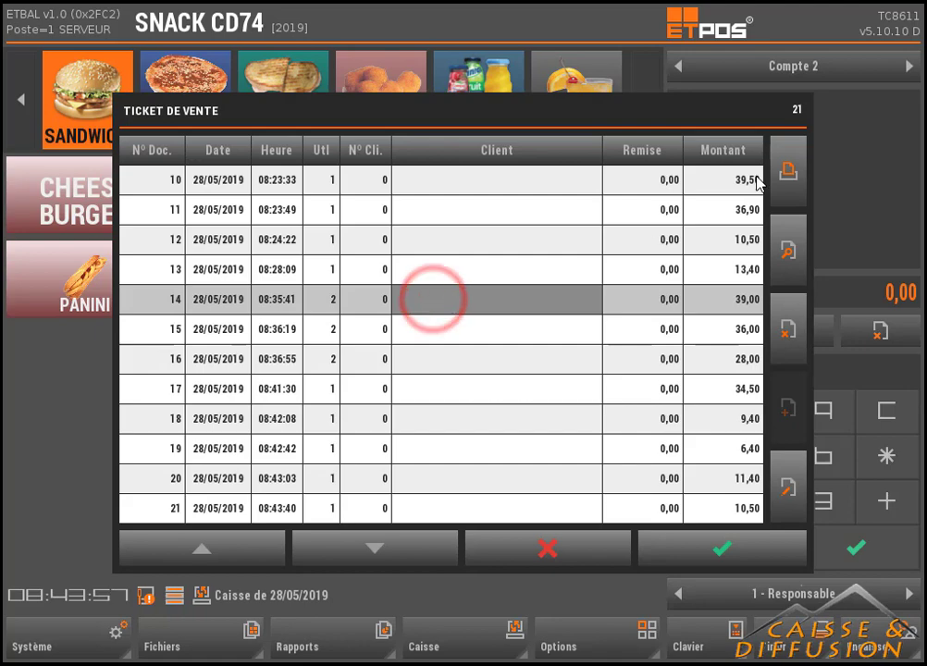
pyautogui.click(787, 170)
pyautogui.moveTo(510, 548); pyautogui.dragTo(496, 359)
pyautogui.click(671, 578)
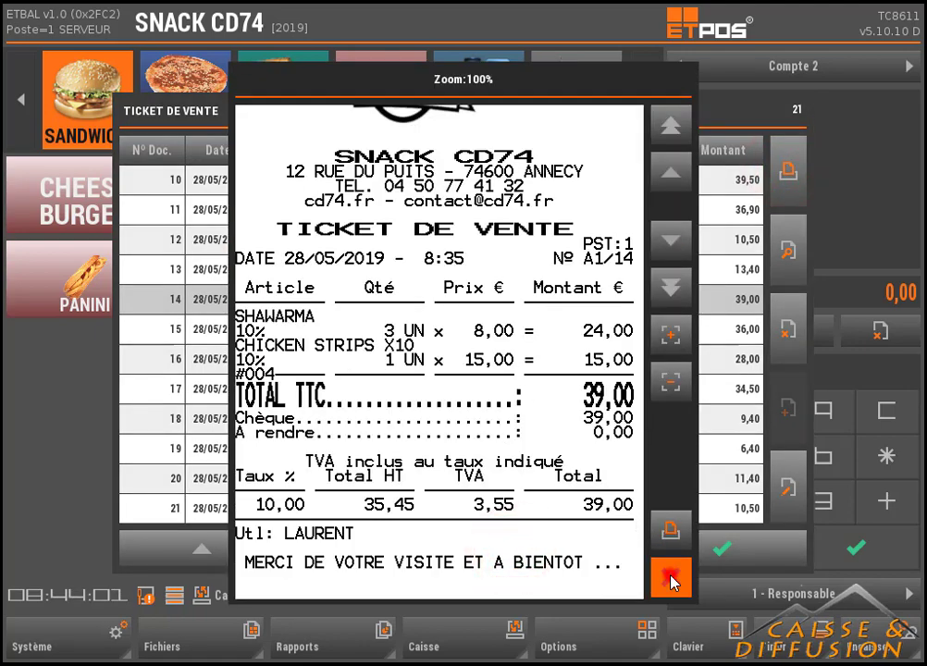
pyautogui.click(787, 335)
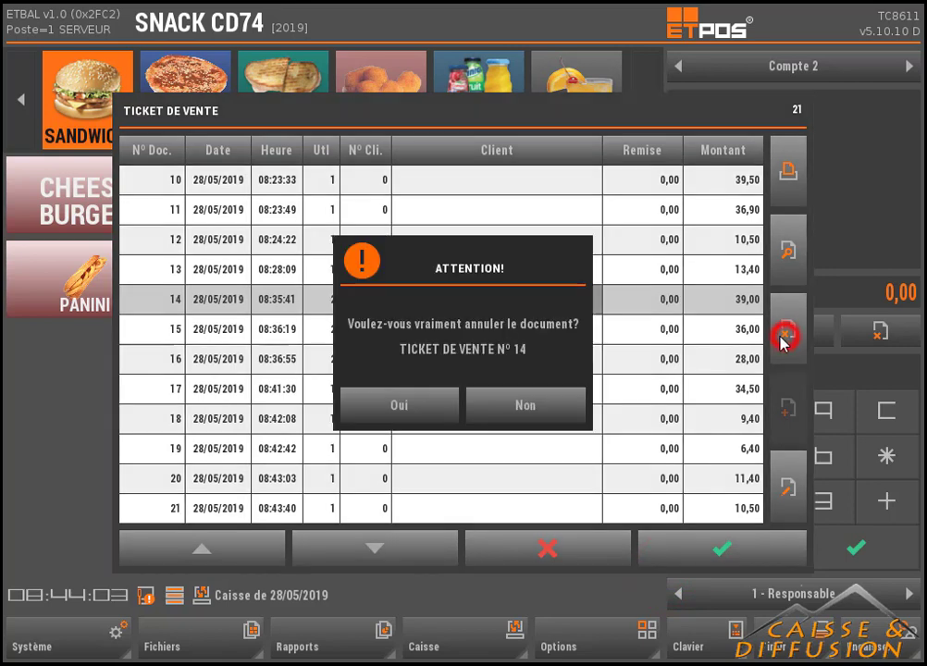
pyautogui.click(408, 404)
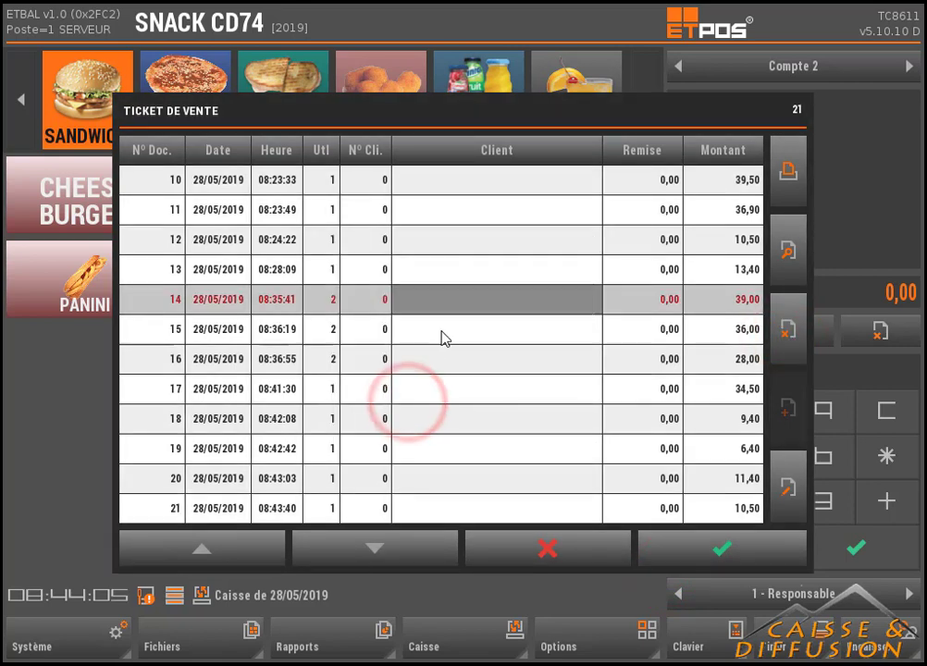
# - Change the payment method of sales ticket 16 to Carte bancaire, save the document and close the ticket list
pyautogui.click(445, 365)
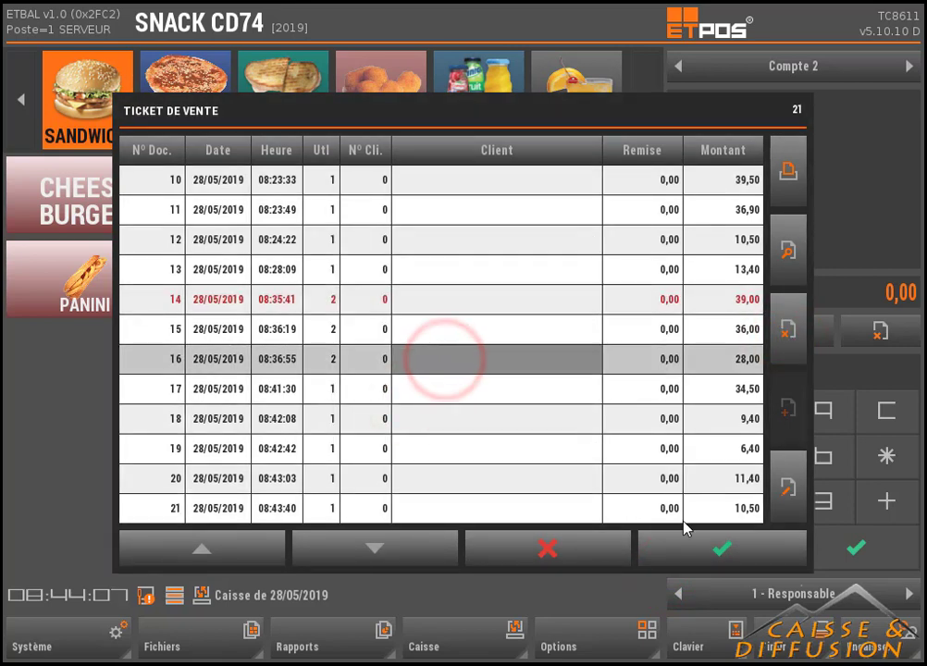
pyautogui.click(789, 485)
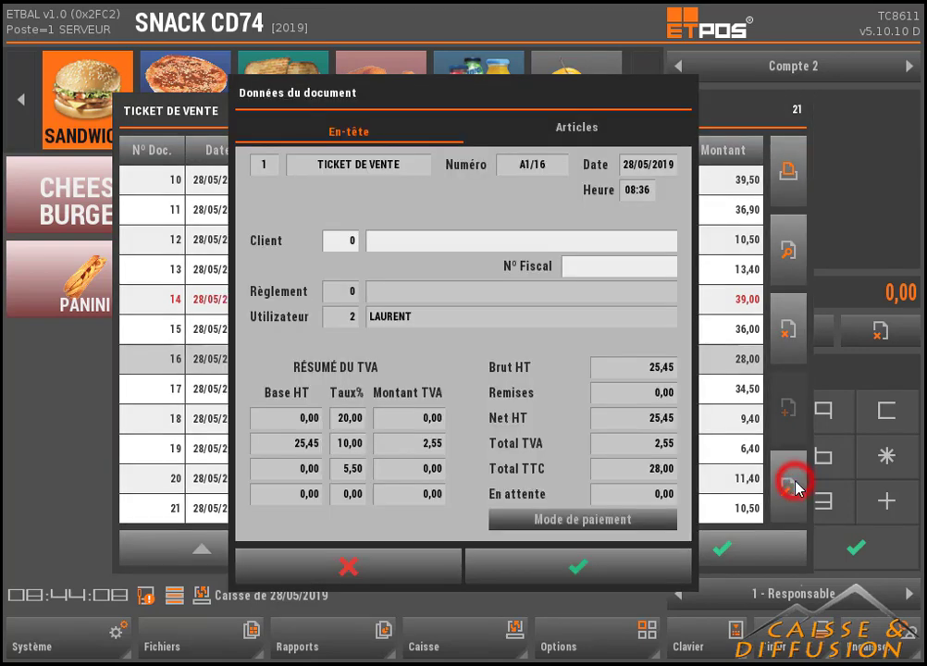
pyautogui.click(623, 524)
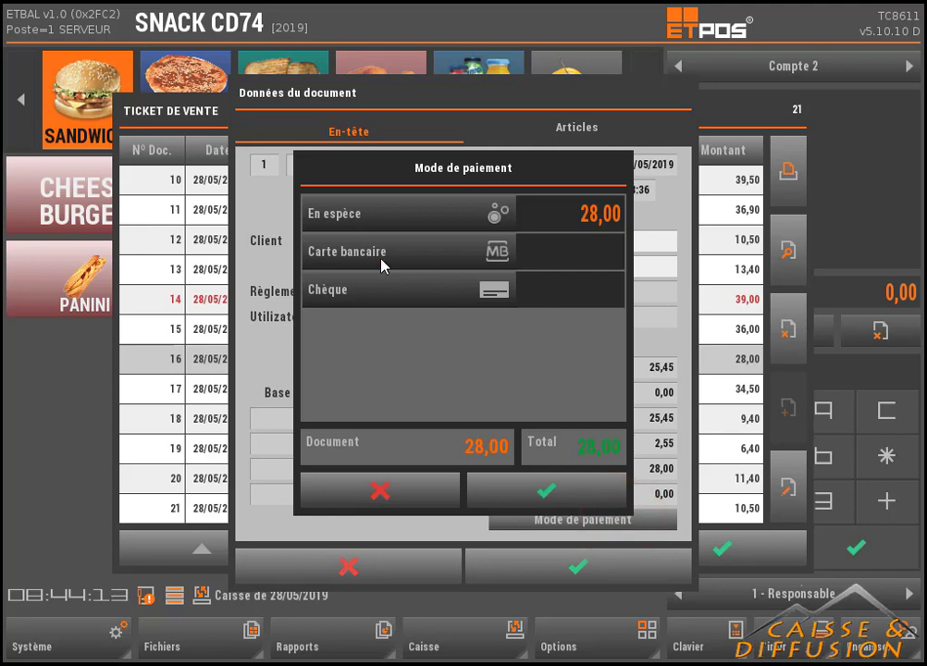
pyautogui.click(379, 259)
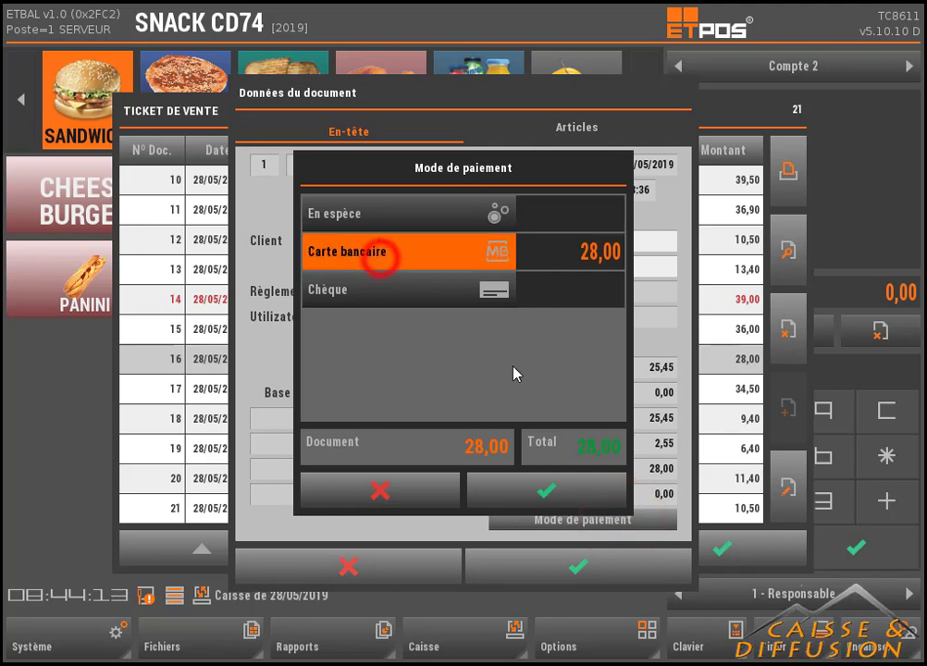
pyautogui.click(573, 489)
pyautogui.click(609, 567)
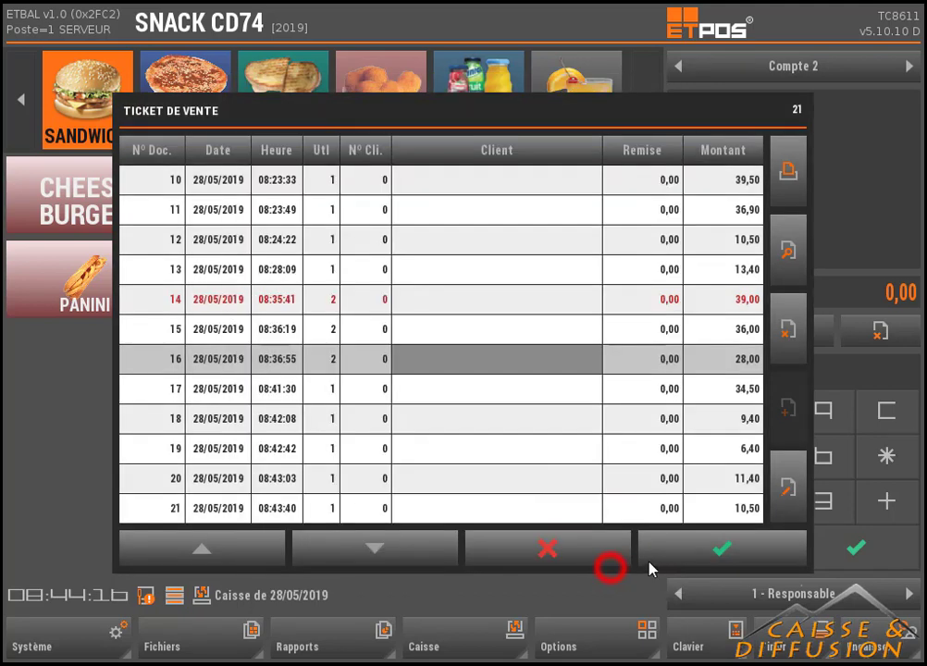
pyautogui.click(705, 549)
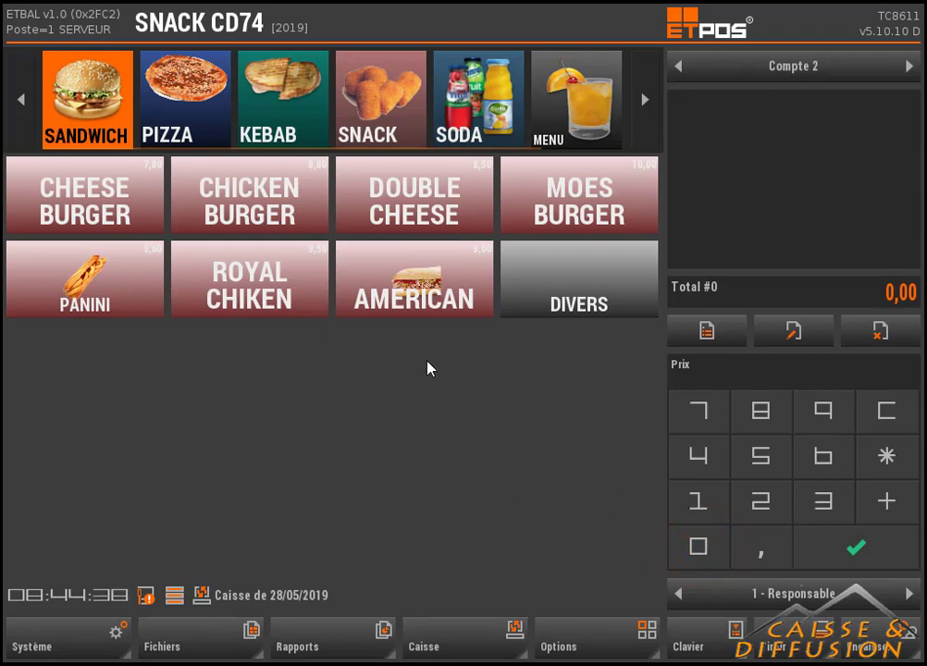
# - Open the Double Cheese article record and set its Prix 1 to 9,00
pyautogui.click(474, 185)
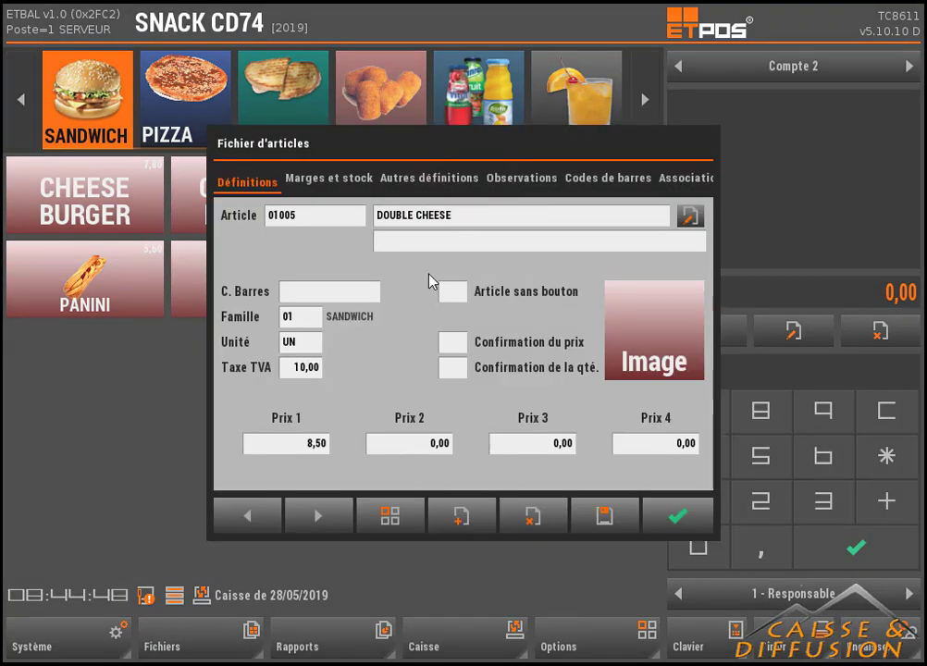
pyautogui.click(421, 217)
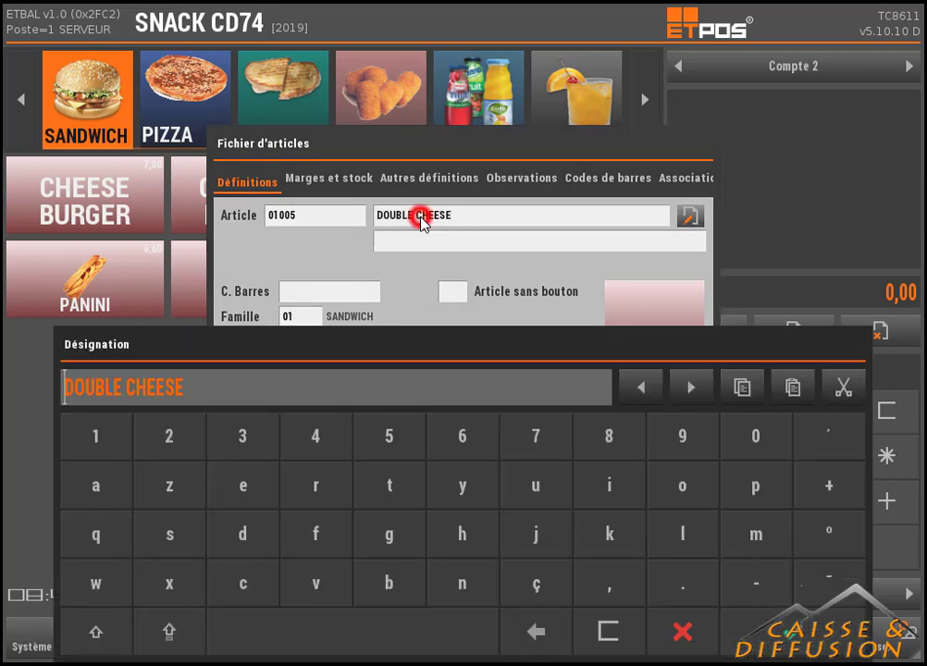
pyautogui.click(207, 385)
pyautogui.press('Return')
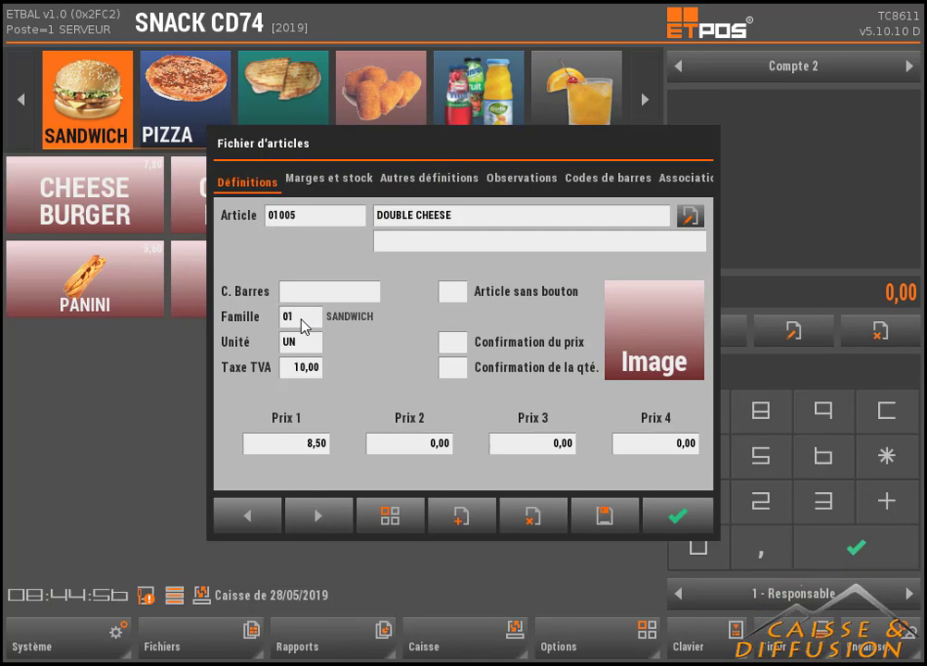
pyautogui.click(311, 368)
pyautogui.click(333, 438)
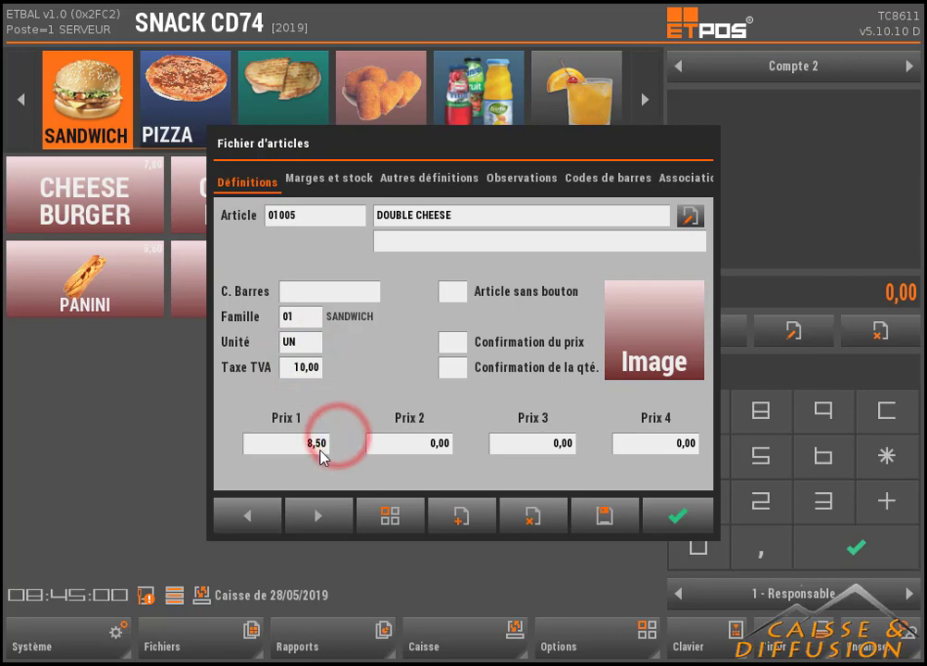
pyautogui.click(314, 443)
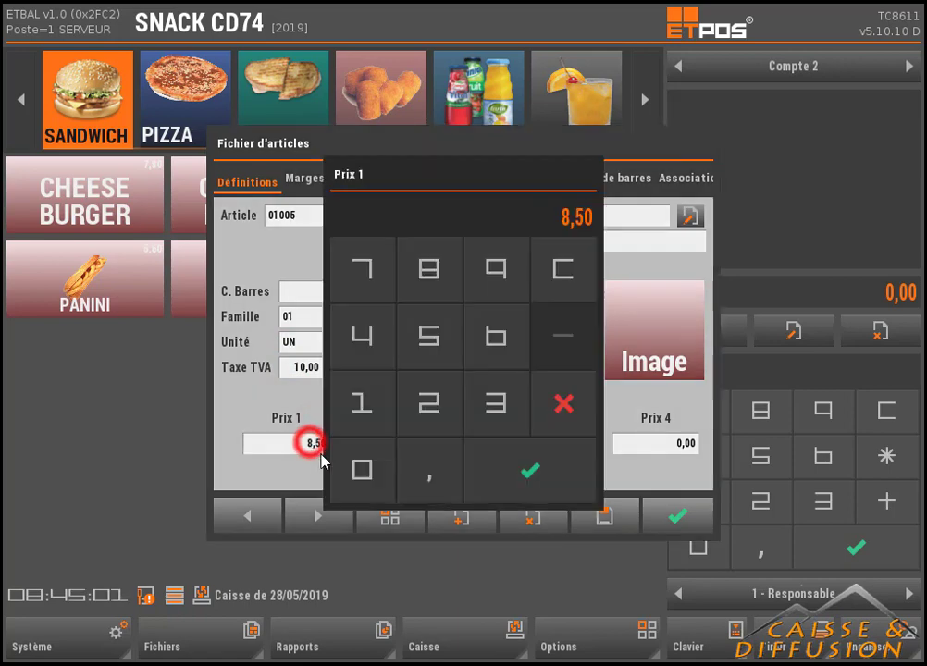
pyautogui.click(488, 278)
pyautogui.click(529, 475)
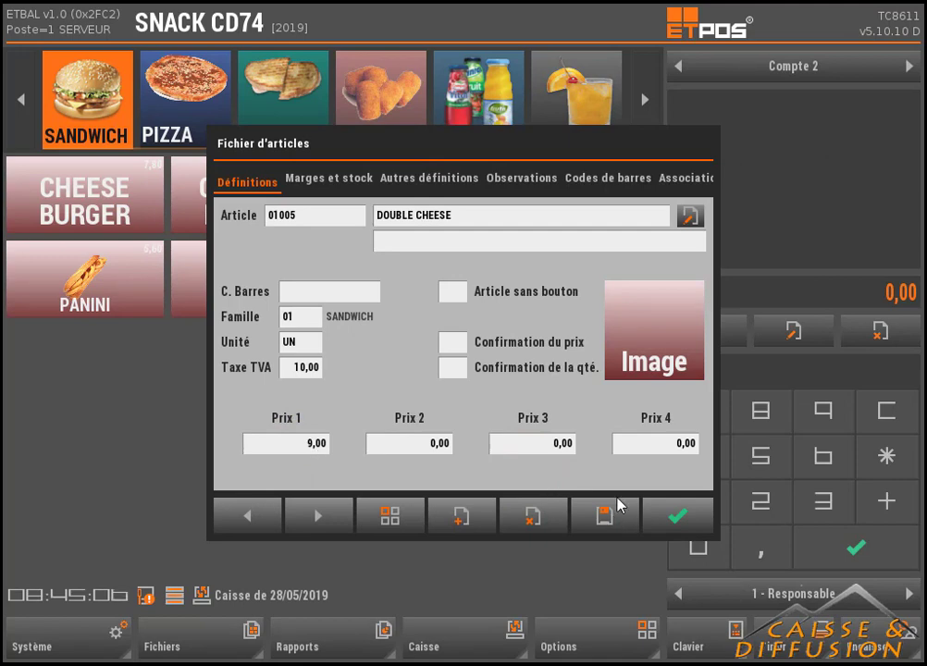
# - Assign TORTILLA.png from the img/Sandwich folder as the image on the Double Cheese article's button
pyautogui.click(661, 337)
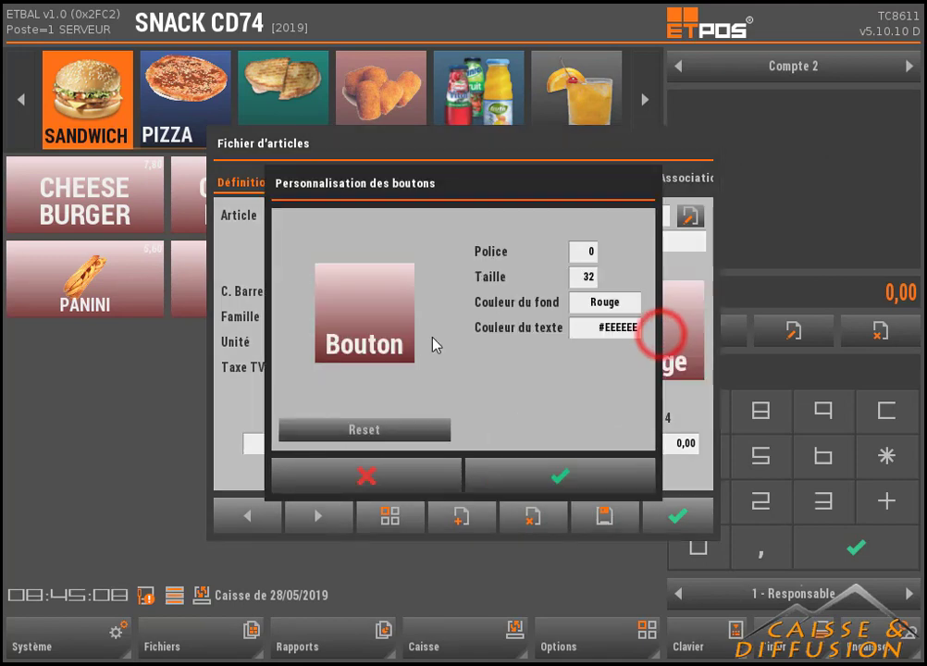
pyautogui.click(385, 329)
pyautogui.moveTo(400, 448); pyautogui.dragTo(394, 352)
pyautogui.moveTo(403, 474); pyautogui.dragTo(385, 199)
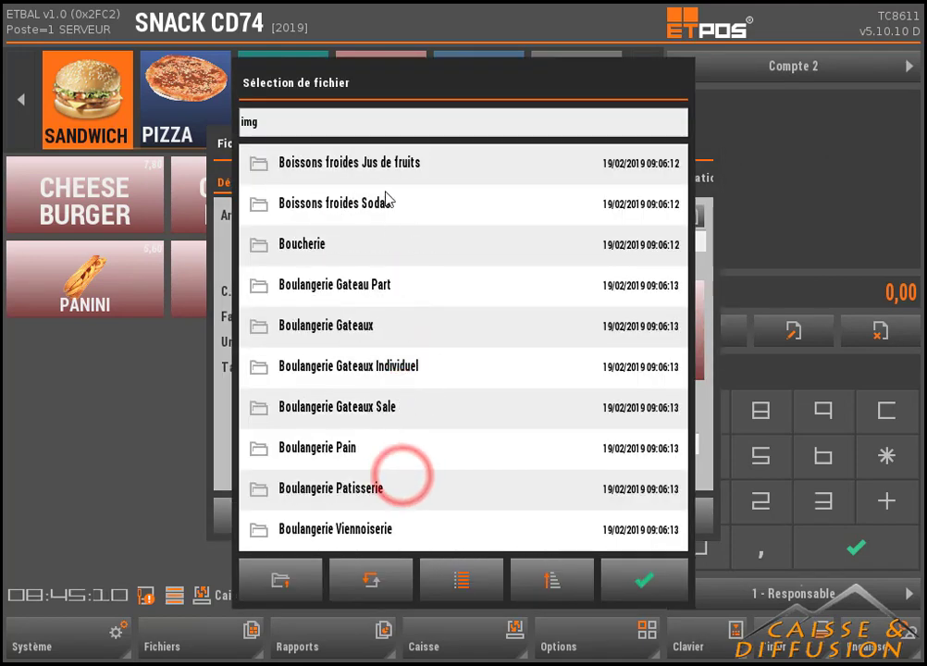
pyautogui.moveTo(362, 492); pyautogui.dragTo(326, 233)
pyautogui.moveTo(327, 528); pyautogui.dragTo(281, 243)
pyautogui.click(321, 491)
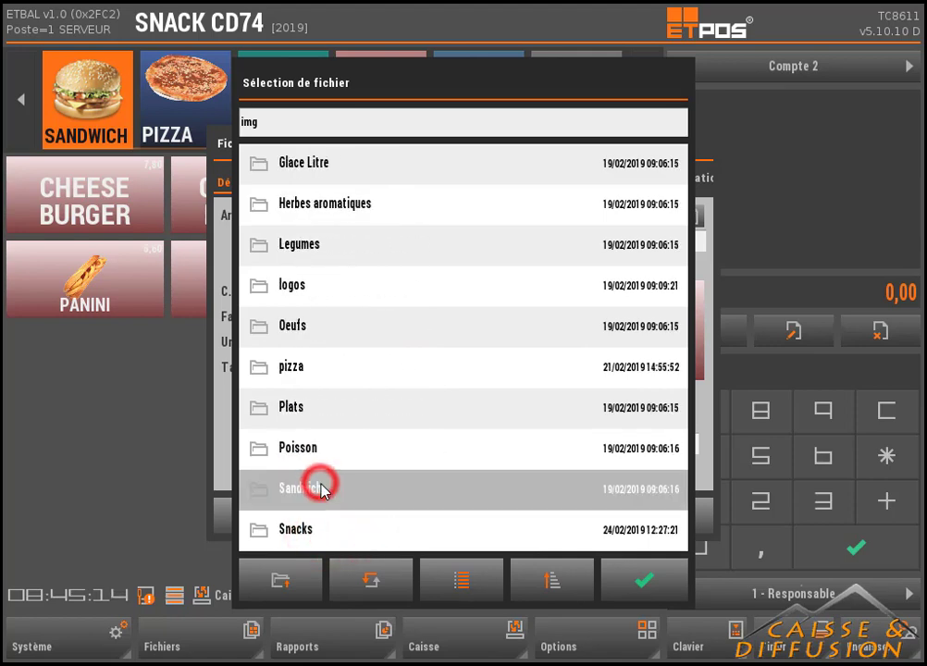
pyautogui.moveTo(312, 355); pyautogui.dragTo(308, 264)
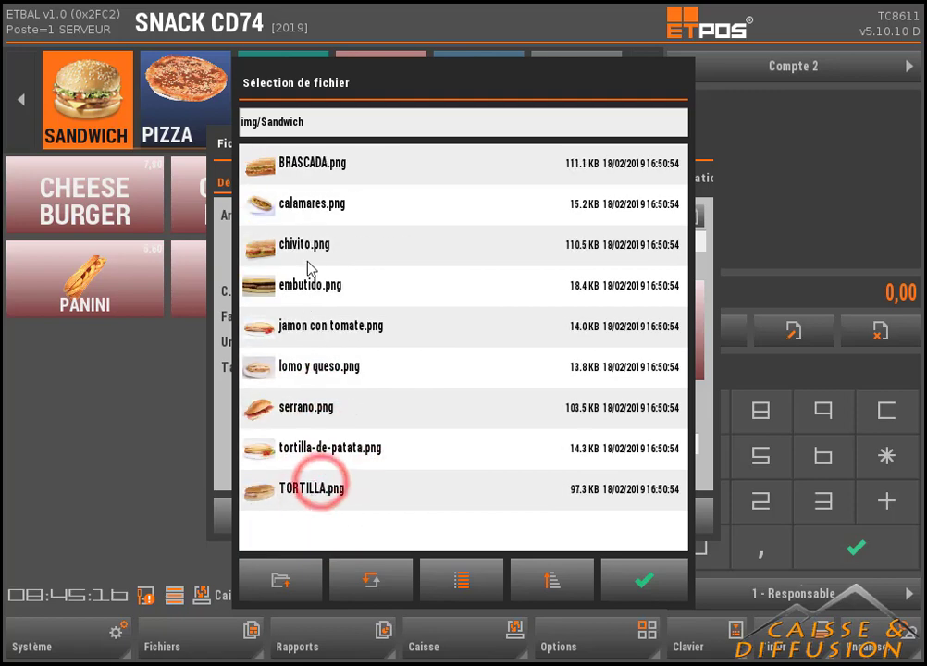
pyautogui.click(315, 490)
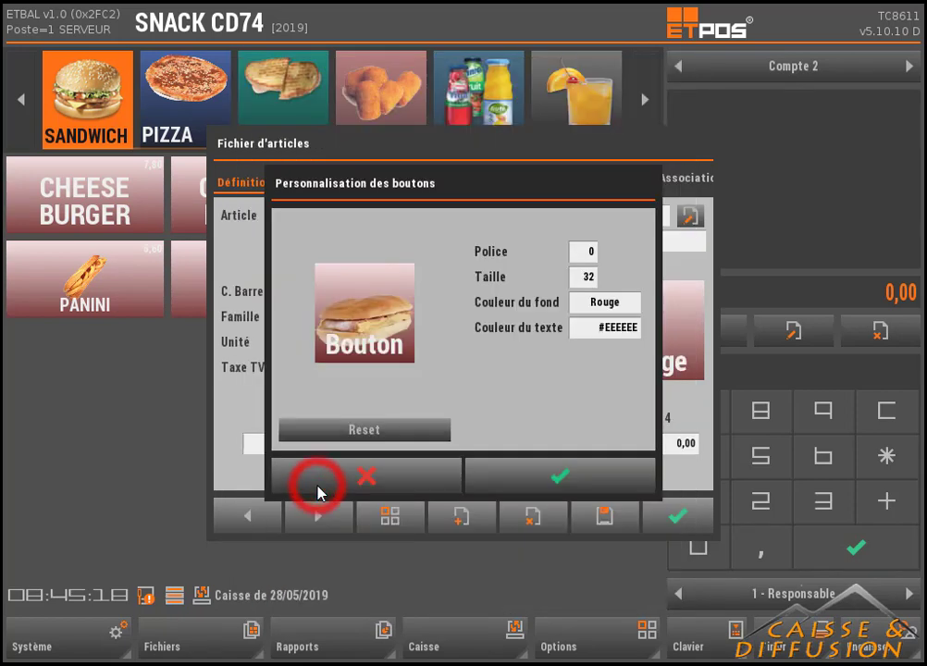
# - Set the Double Cheese button's background colour to Gris and its text size to 25, and apply the customisation
pyautogui.click(592, 304)
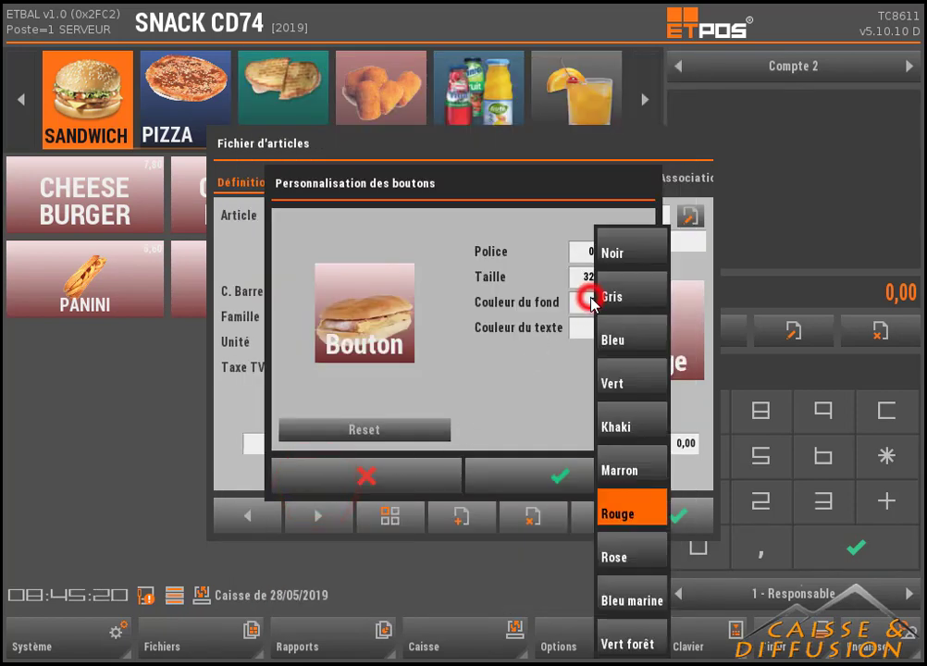
pyautogui.click(610, 295)
pyautogui.click(585, 280)
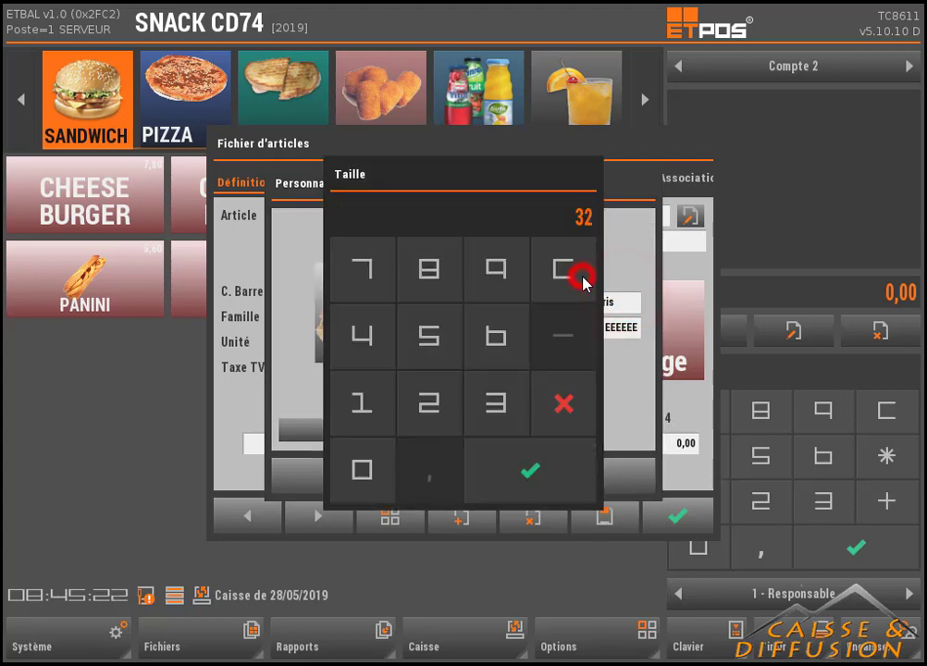
pyautogui.click(433, 410)
pyautogui.click(428, 336)
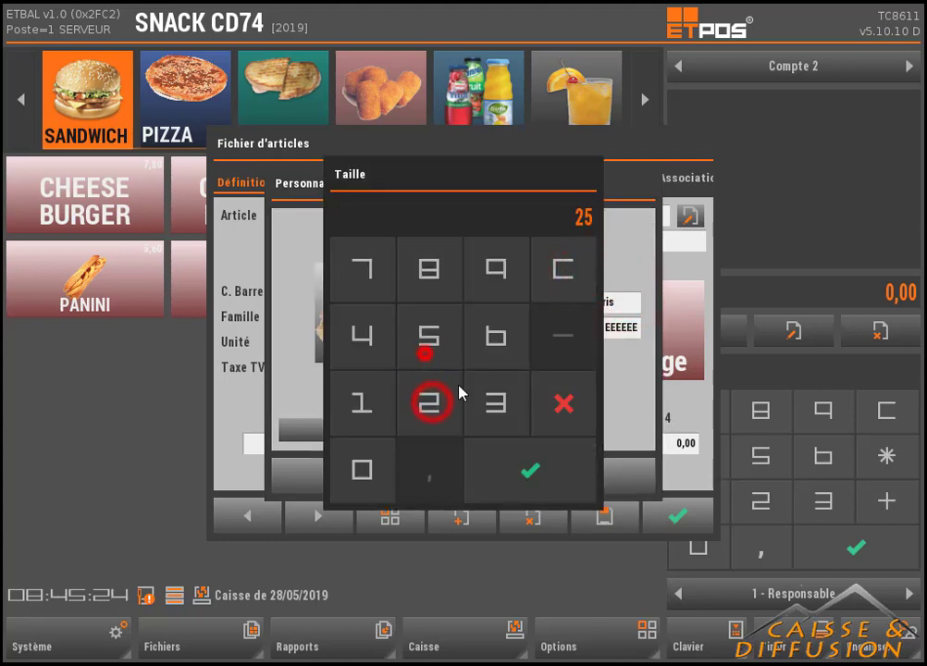
pyautogui.click(536, 472)
pyautogui.click(510, 480)
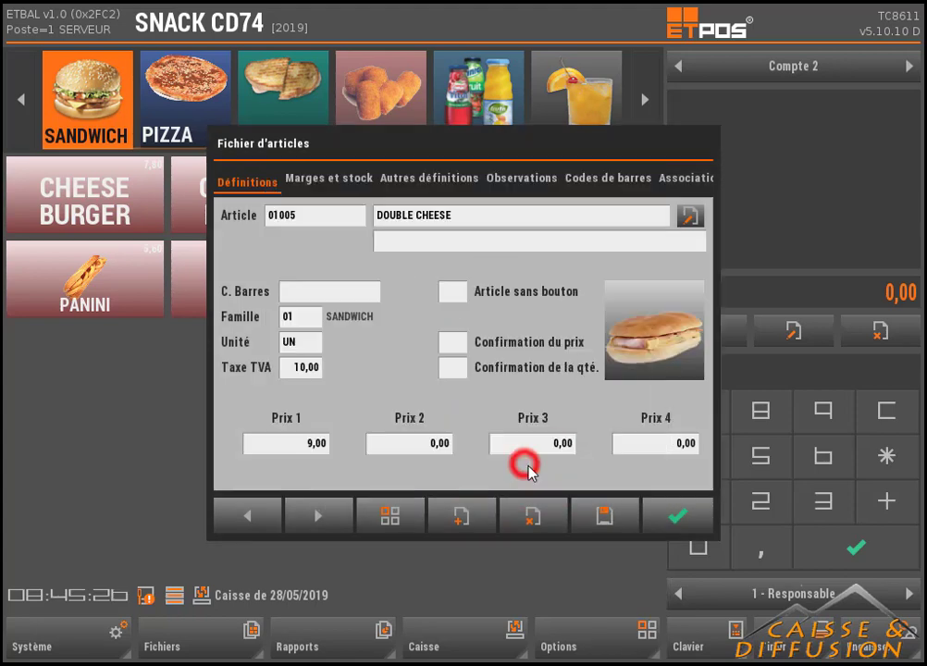
# - Save the Double Cheese article record and close it
pyautogui.click(606, 511)
pyautogui.click(673, 509)
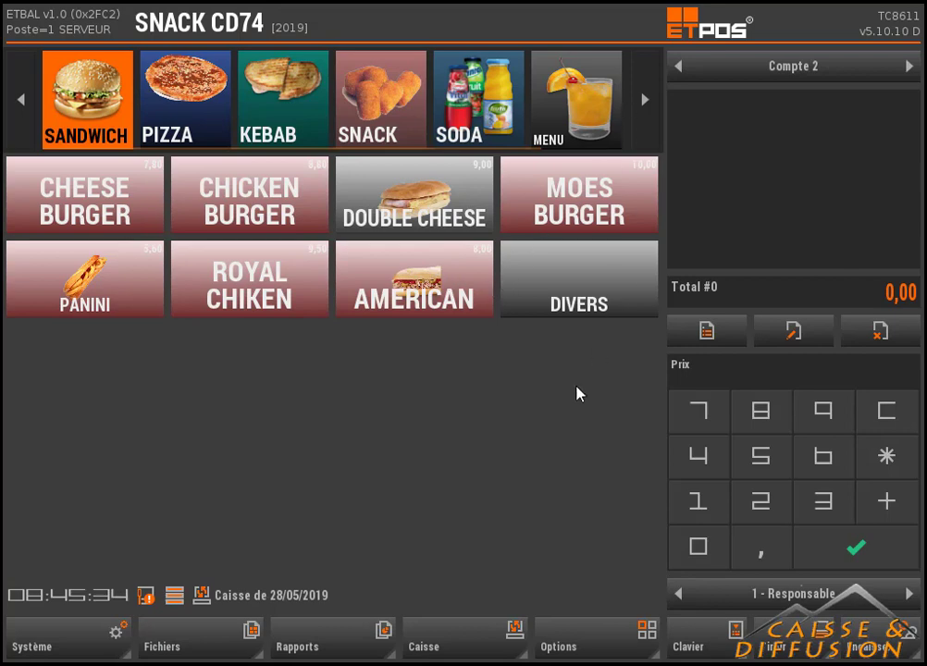
# - Create a new article in the SANDWICH family and set its designation to MENU
pyautogui.rightClick(356, 395)
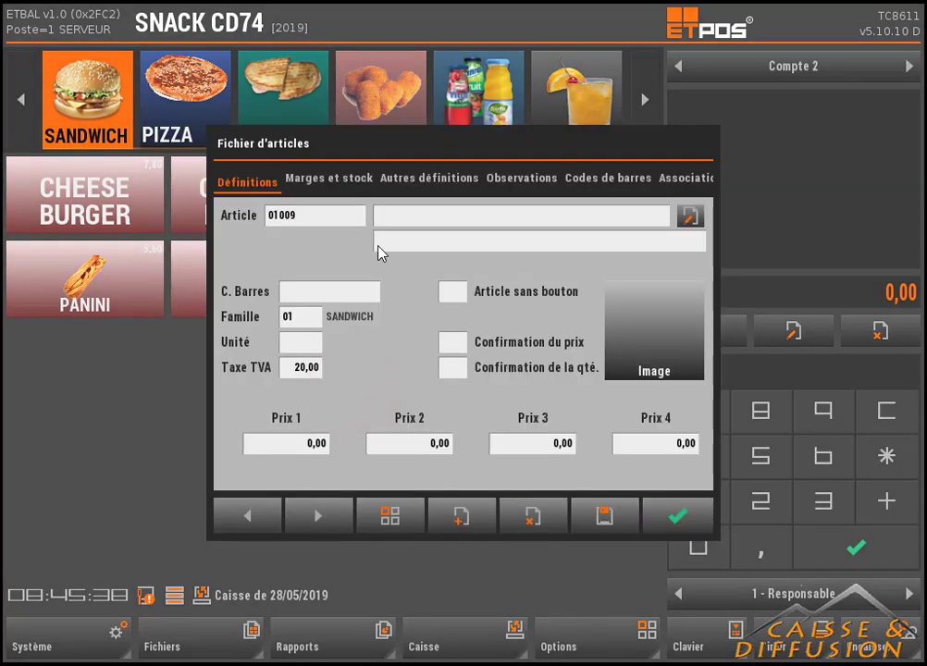
pyautogui.click(400, 217)
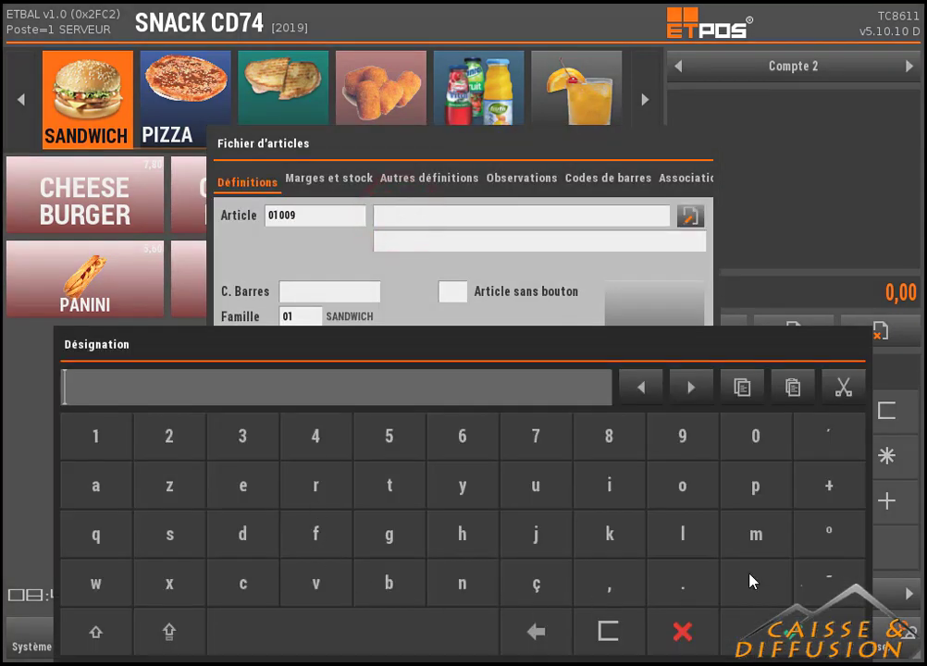
pyautogui.click(153, 635)
pyautogui.click(735, 542)
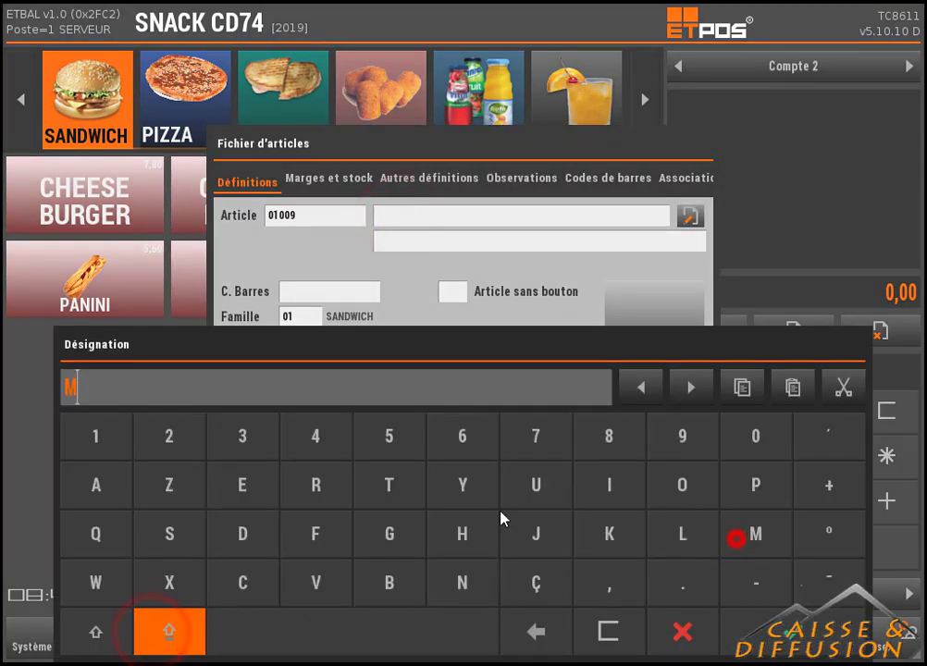
pyautogui.click(231, 485)
pyautogui.click(463, 581)
pyautogui.click(553, 467)
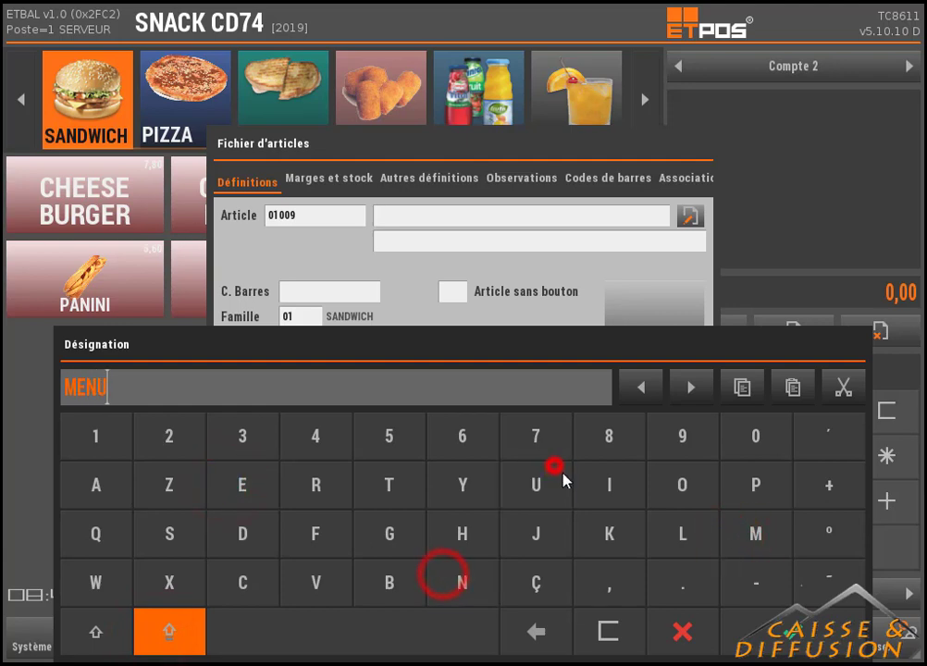
pyautogui.click(794, 635)
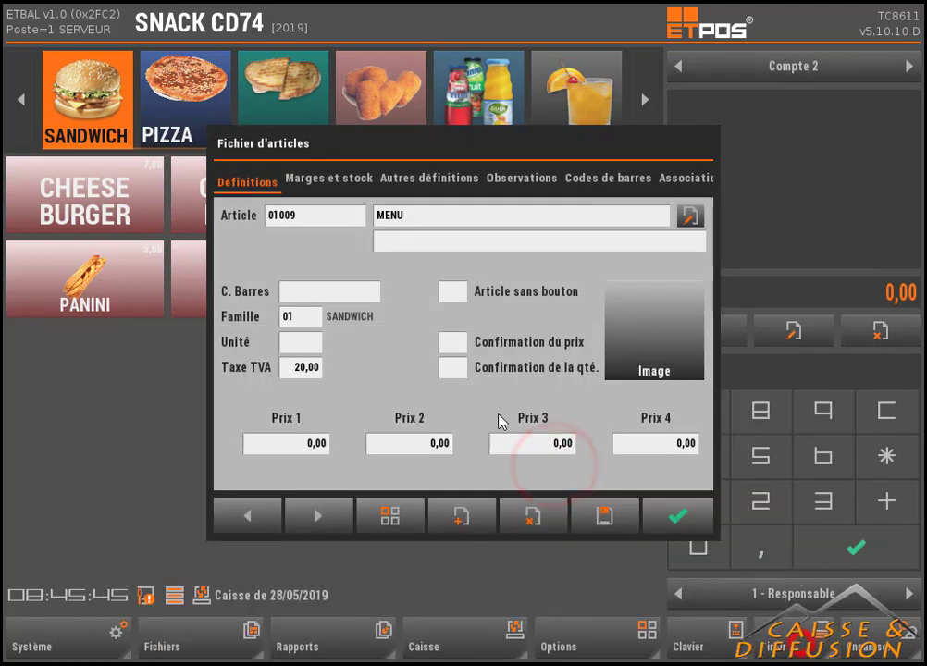
# - Set the new MENU article's Taxe TVA to 10,00 and its Prix 1 to 12,00
pyautogui.click(303, 373)
pyautogui.click(329, 444)
pyautogui.click(319, 447)
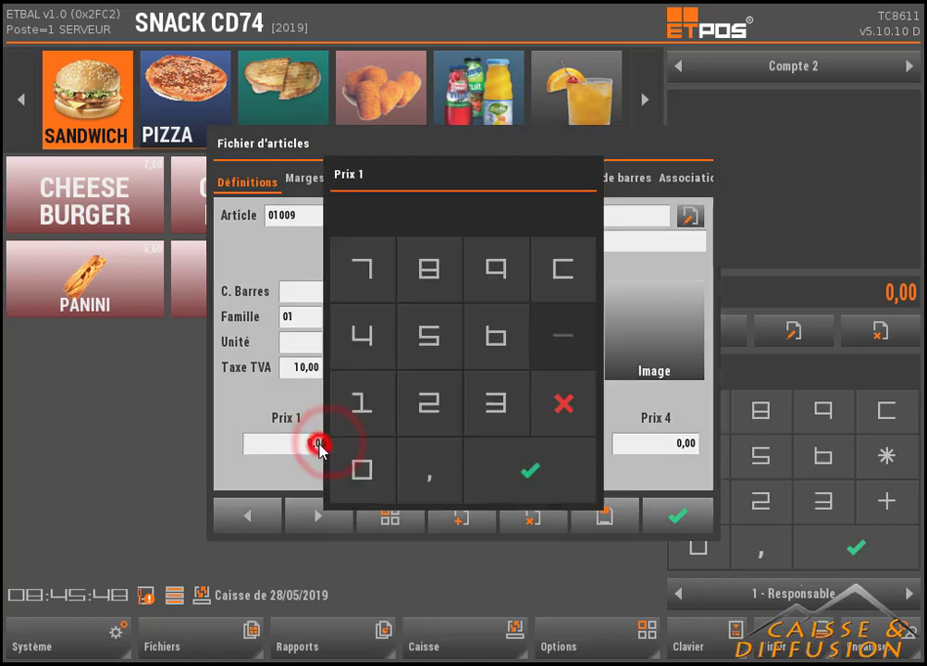
pyautogui.click(358, 402)
pyautogui.click(430, 404)
pyautogui.click(564, 477)
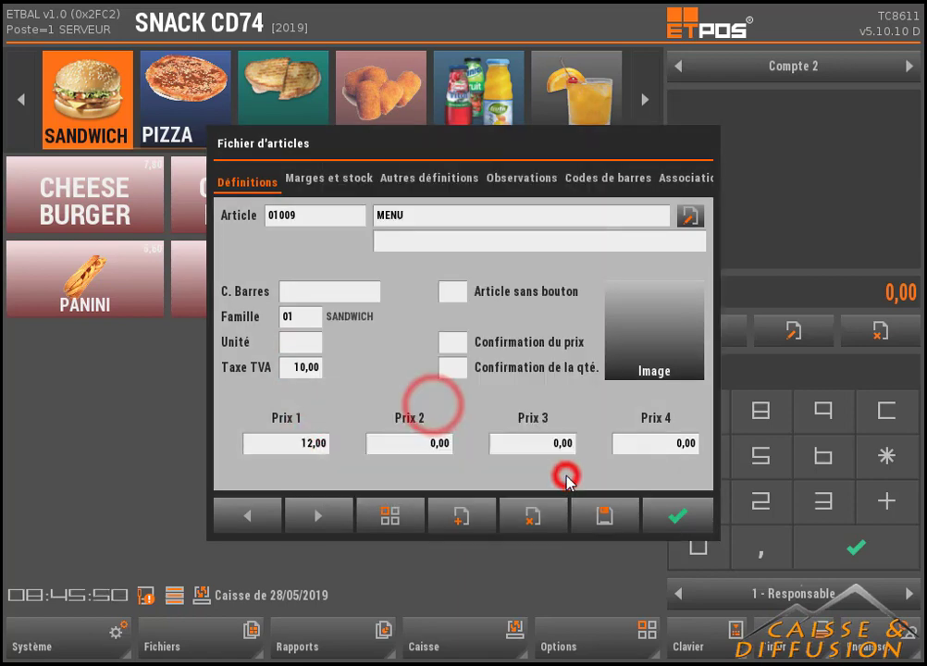
# - Give the MENU article's button a Khaki background, text size 26 and font 3, and save the article
pyautogui.click(671, 337)
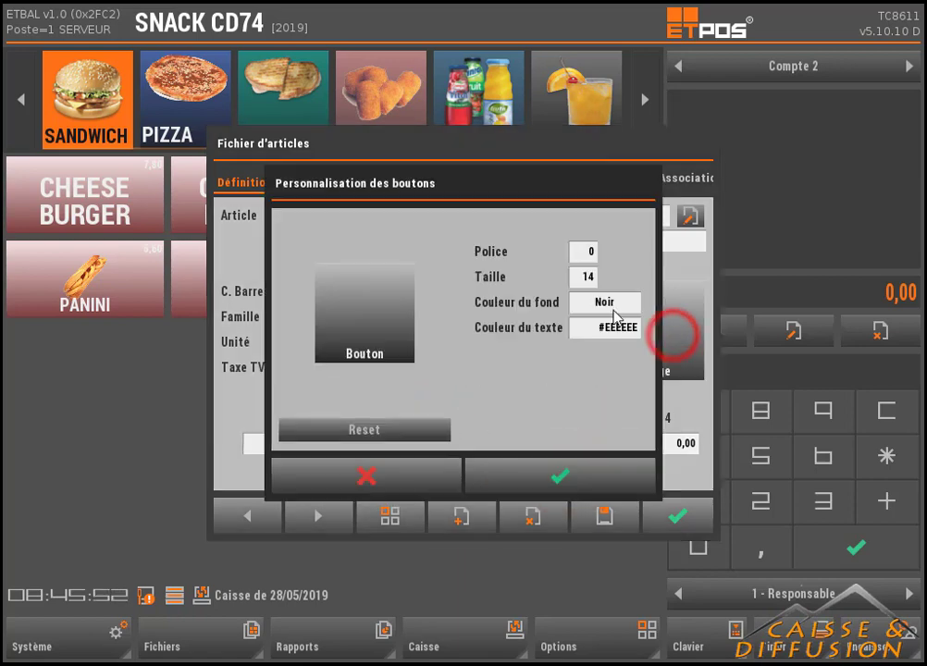
pyautogui.click(599, 305)
pyautogui.click(623, 425)
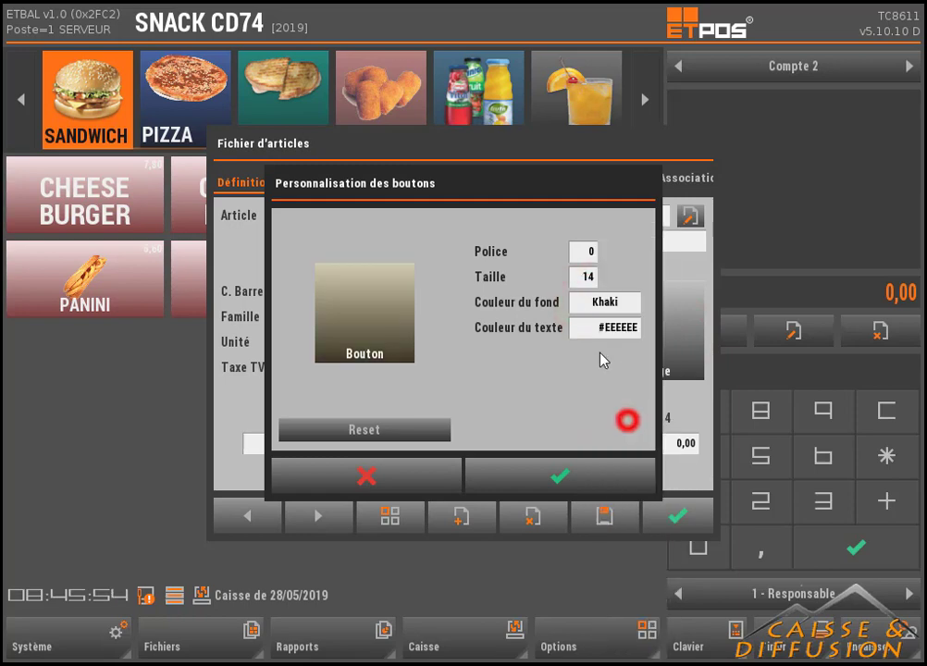
pyautogui.click(585, 277)
pyautogui.click(442, 403)
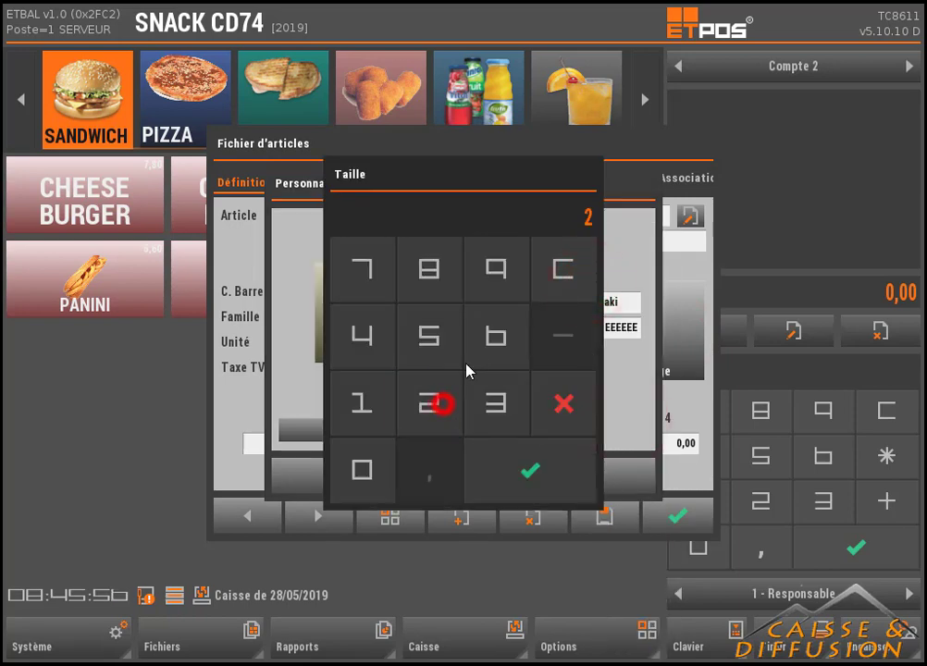
pyautogui.click(482, 339)
pyautogui.click(555, 472)
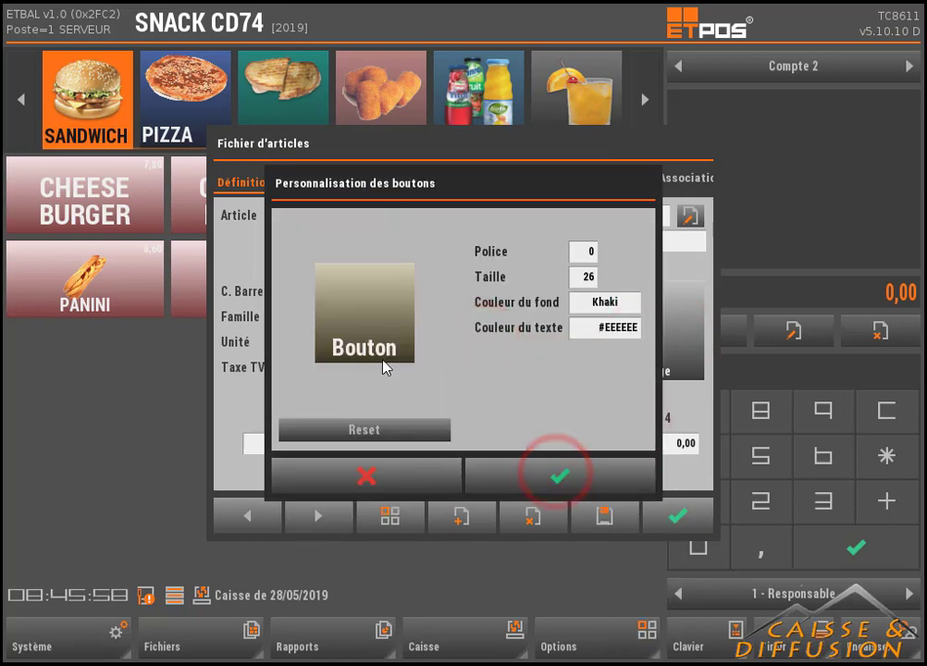
pyautogui.click(582, 259)
pyautogui.click(615, 414)
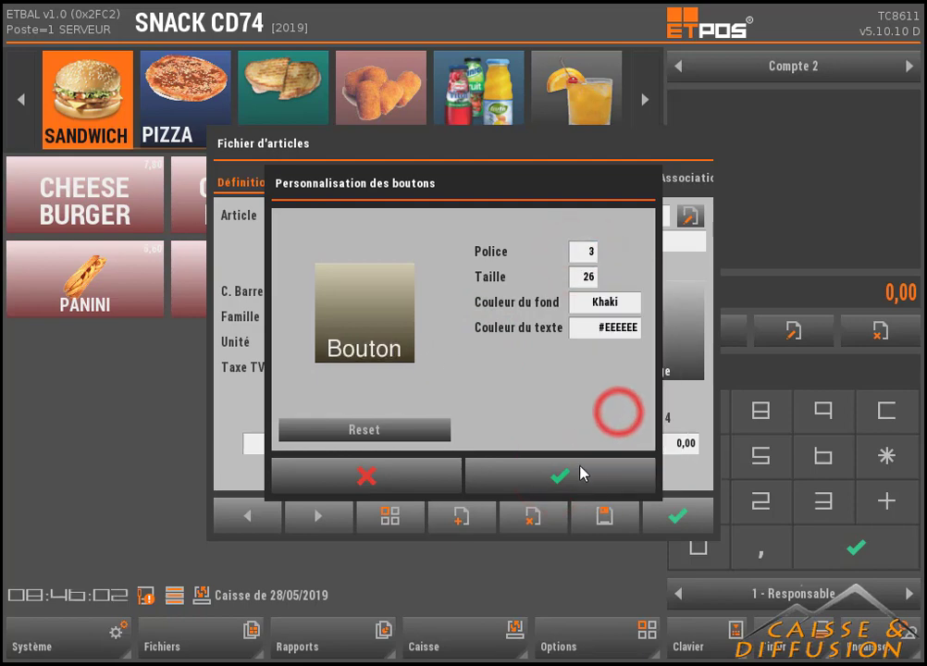
pyautogui.click(575, 475)
pyautogui.click(672, 519)
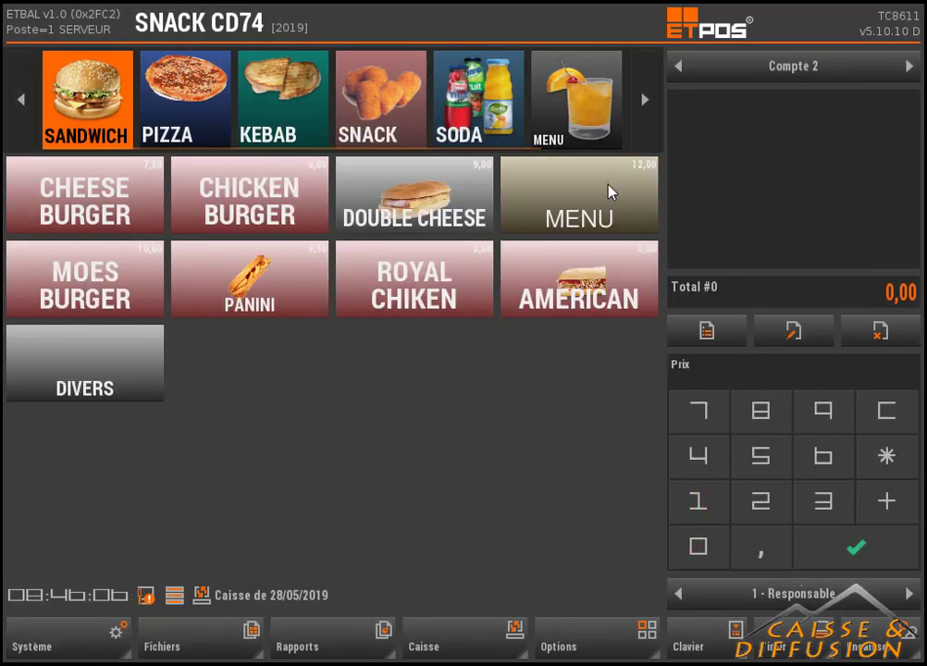
# - Open a blank family record after the last family and close it without entering anything
pyautogui.click(643, 104)
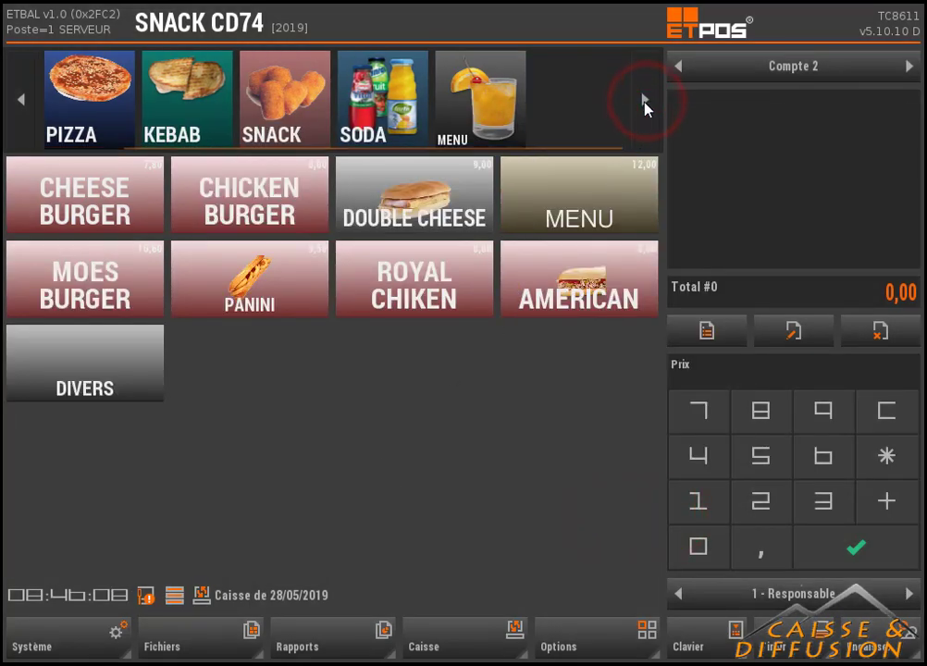
pyautogui.click(566, 107)
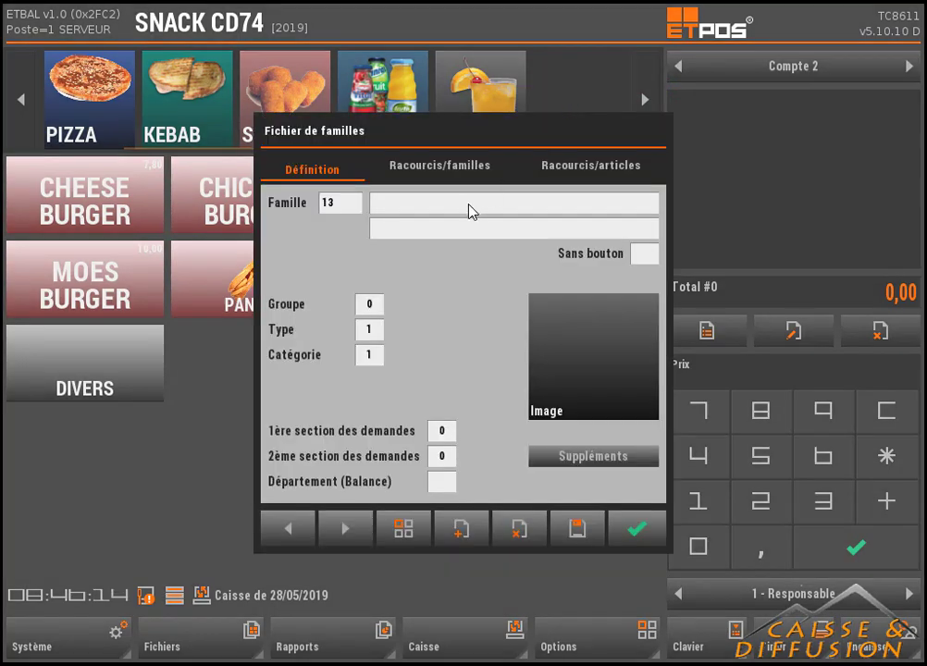
pyautogui.click(648, 526)
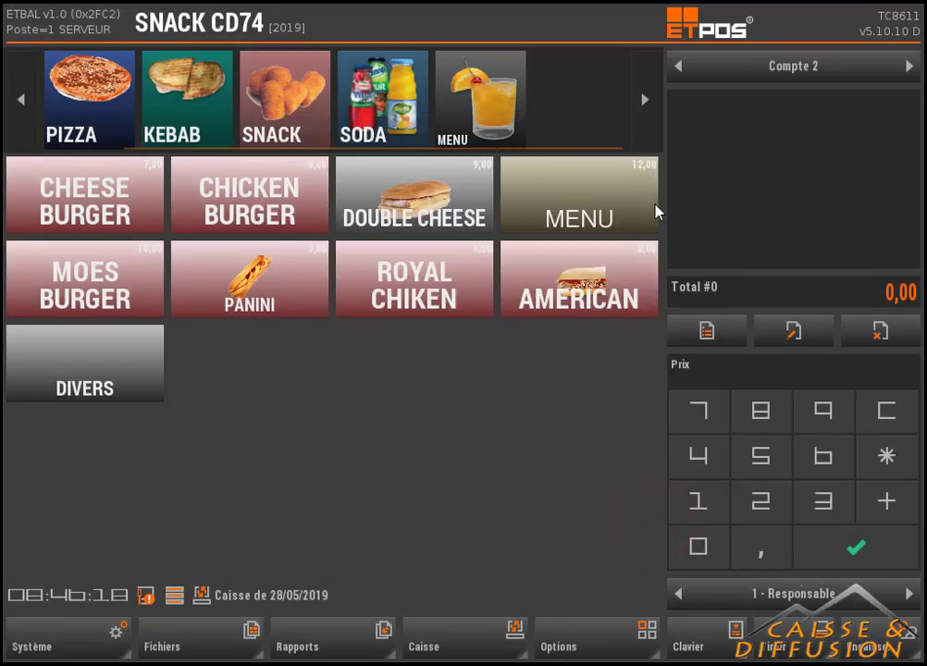
# - Move the 12,00 MENU article from the SANDWICH family to family 12 MENU and save the record
pyautogui.click(479, 111)
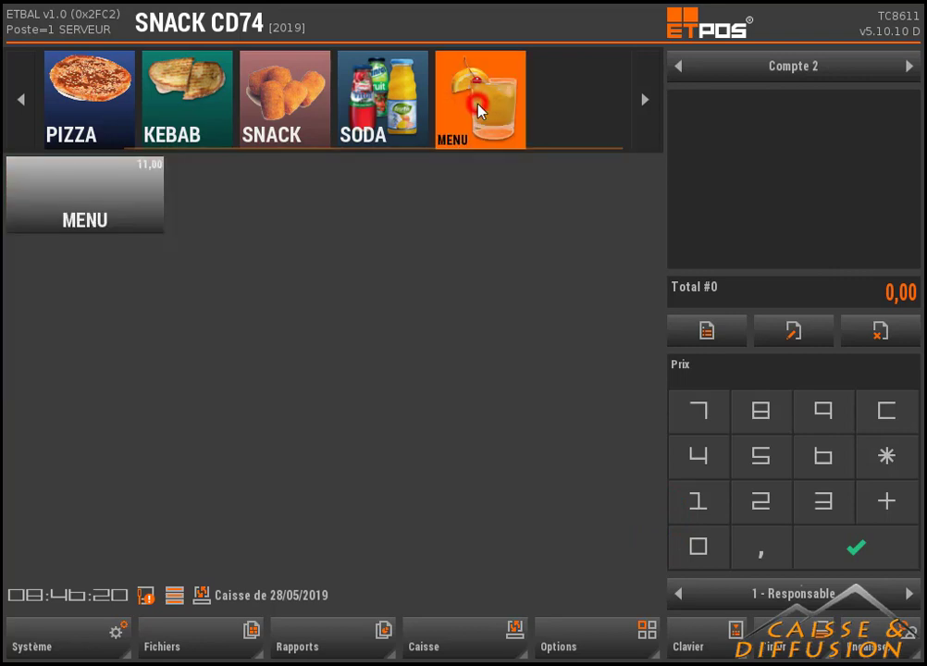
pyautogui.click(18, 101)
pyautogui.click(88, 98)
pyautogui.click(575, 206)
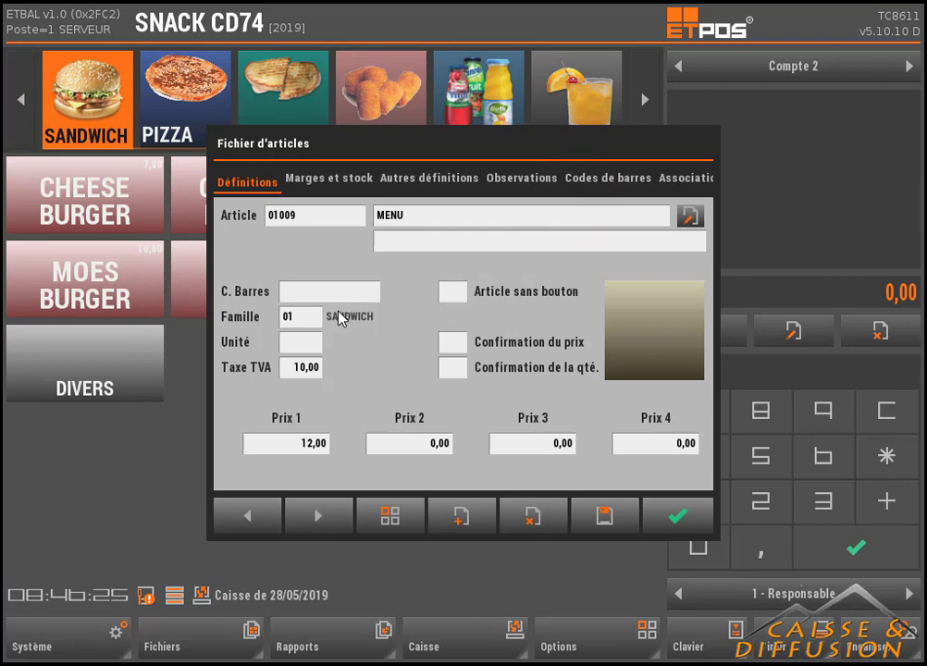
pyautogui.click(306, 317)
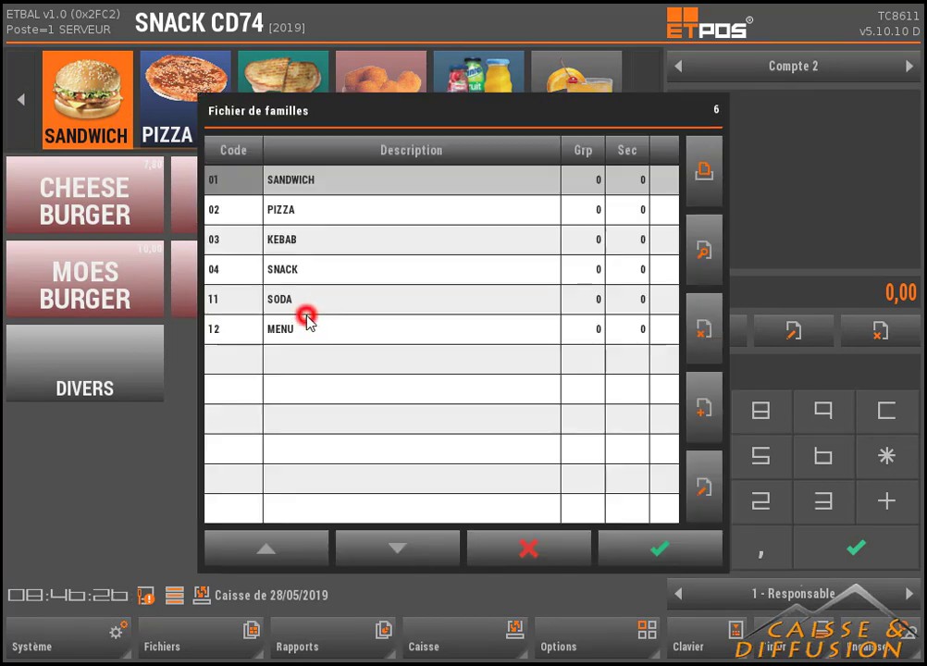
pyautogui.click(315, 331)
pyautogui.click(682, 555)
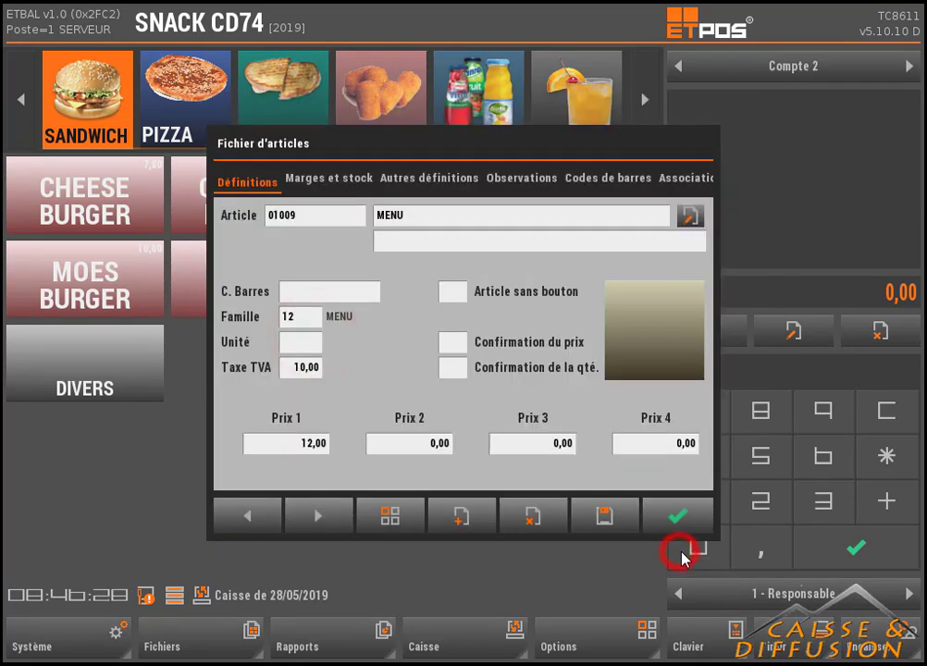
pyautogui.click(615, 516)
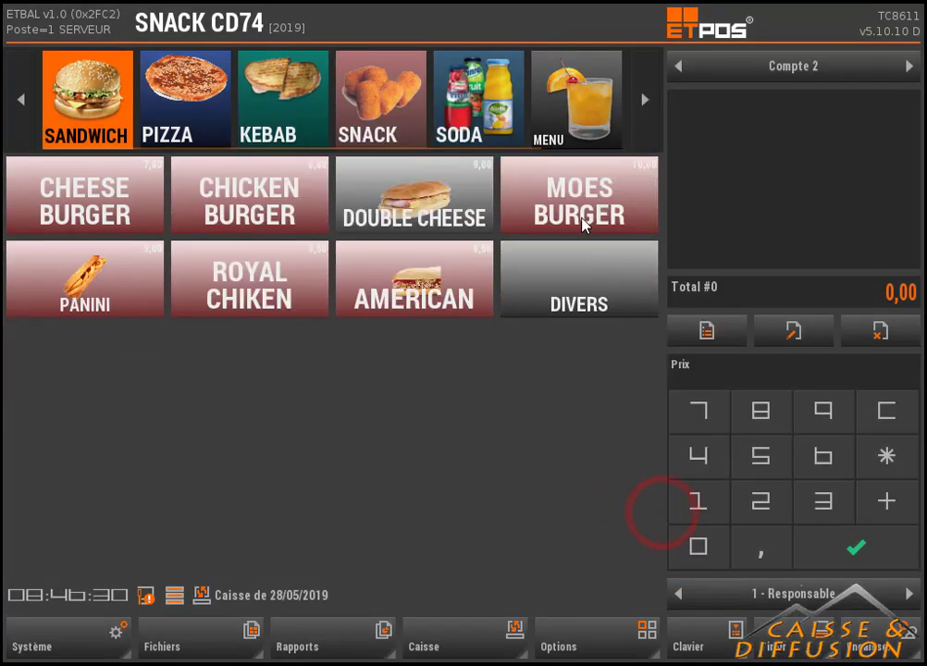
# - In the MENU family, add the 11,00 MENU to the current ticket and delete the 12,00 MENU article
pyautogui.click(597, 139)
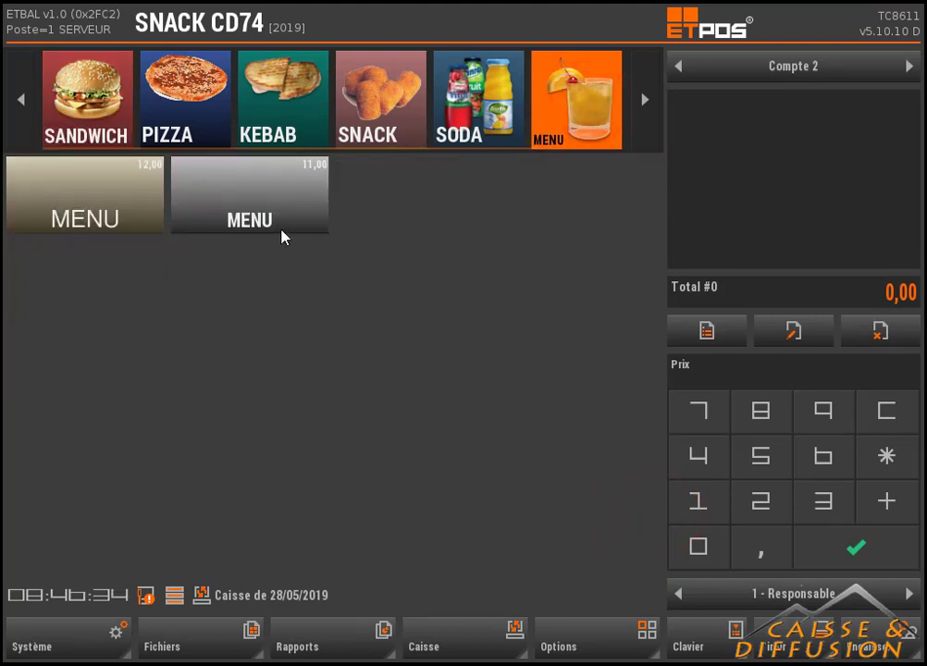
pyautogui.click(267, 213)
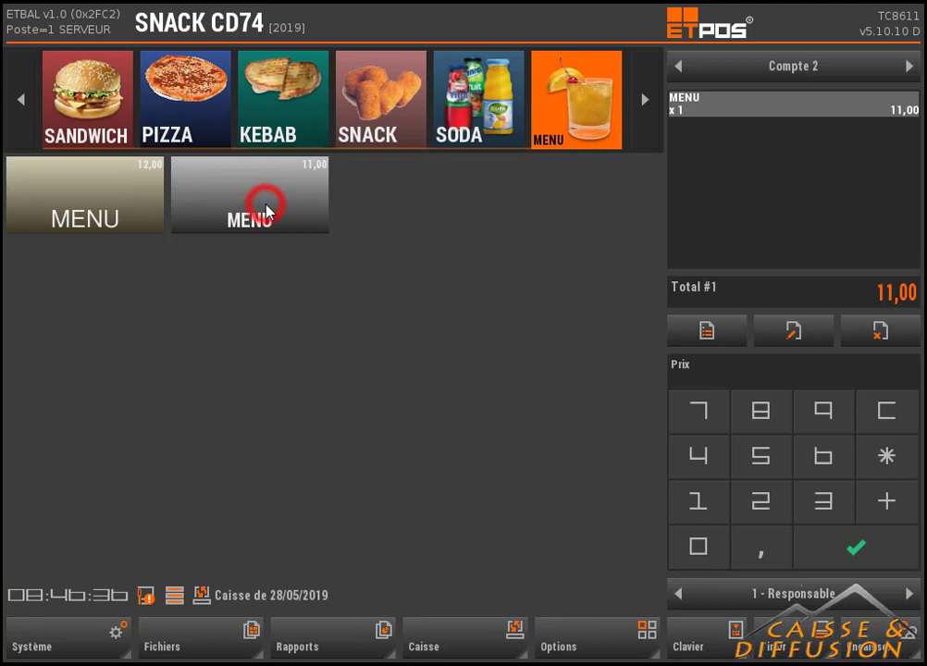
pyautogui.click(65, 204)
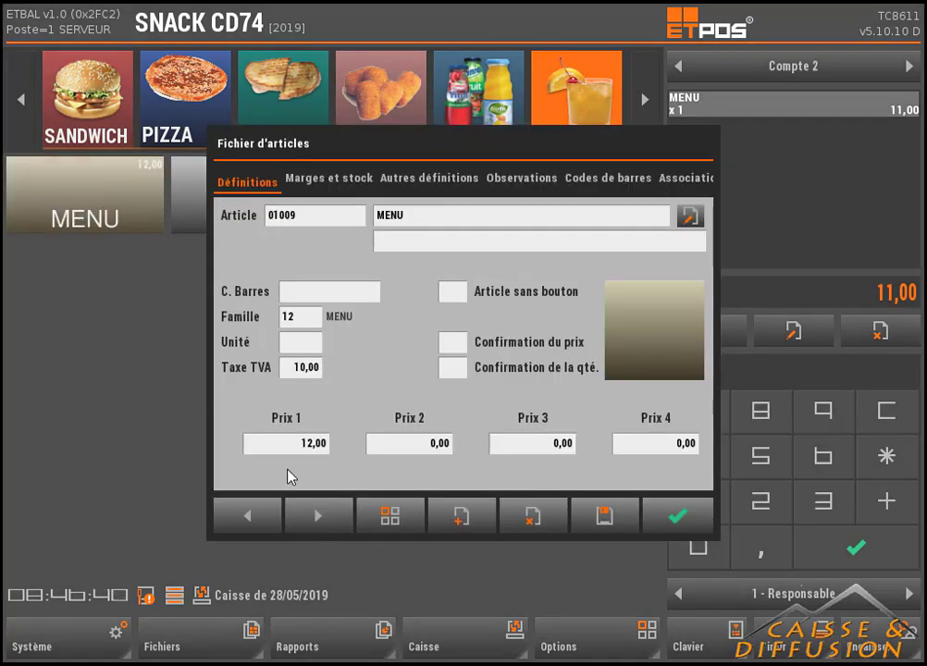
pyautogui.click(540, 516)
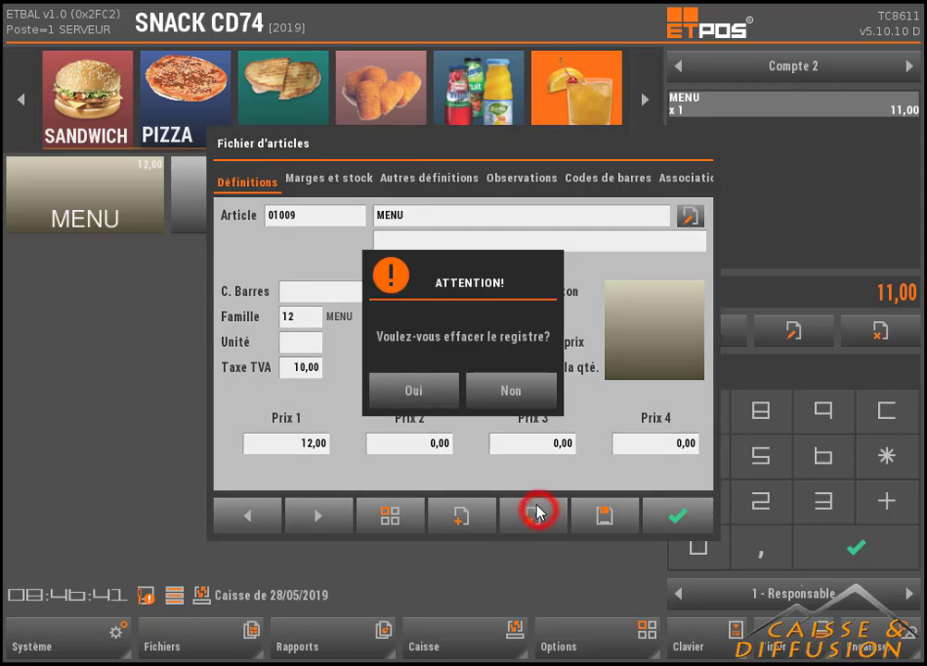
pyautogui.click(420, 394)
pyautogui.click(673, 514)
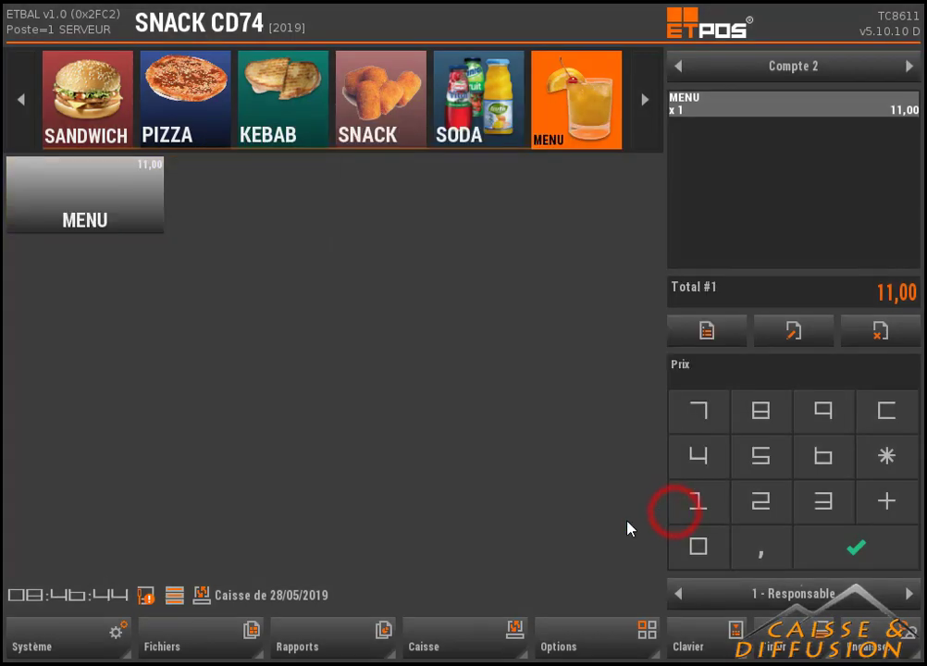
# - Copy the 11,00 MENU article's data into a new article record in the MENU family
pyautogui.click(118, 219)
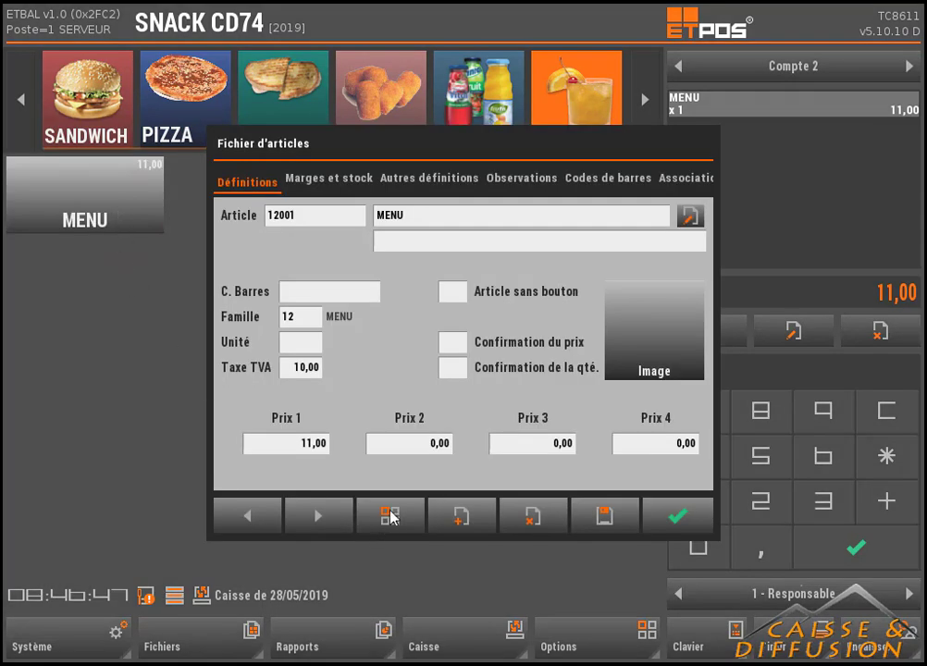
pyautogui.click(389, 517)
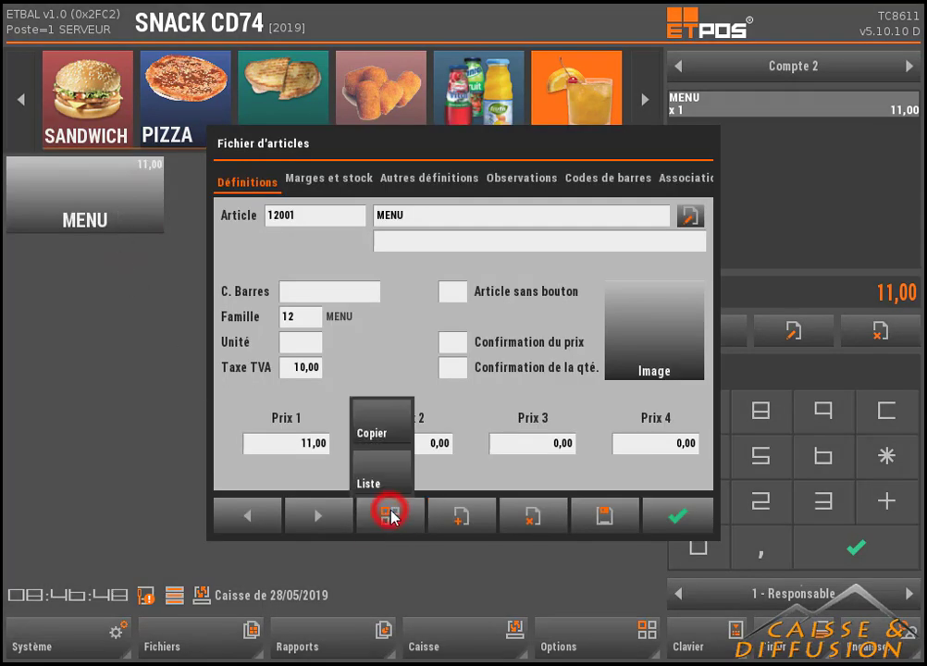
pyautogui.click(384, 433)
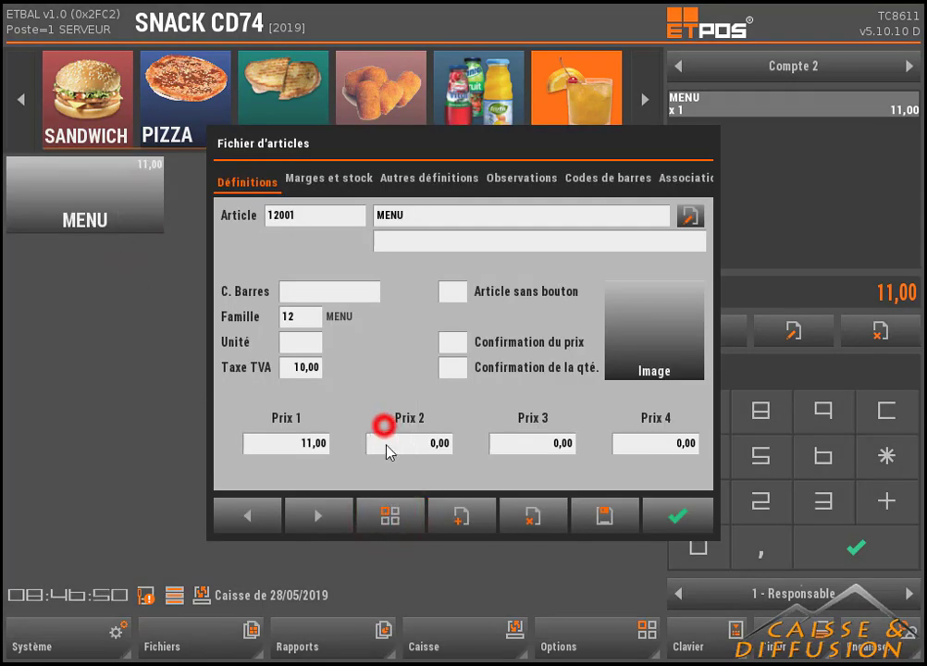
pyautogui.click(472, 514)
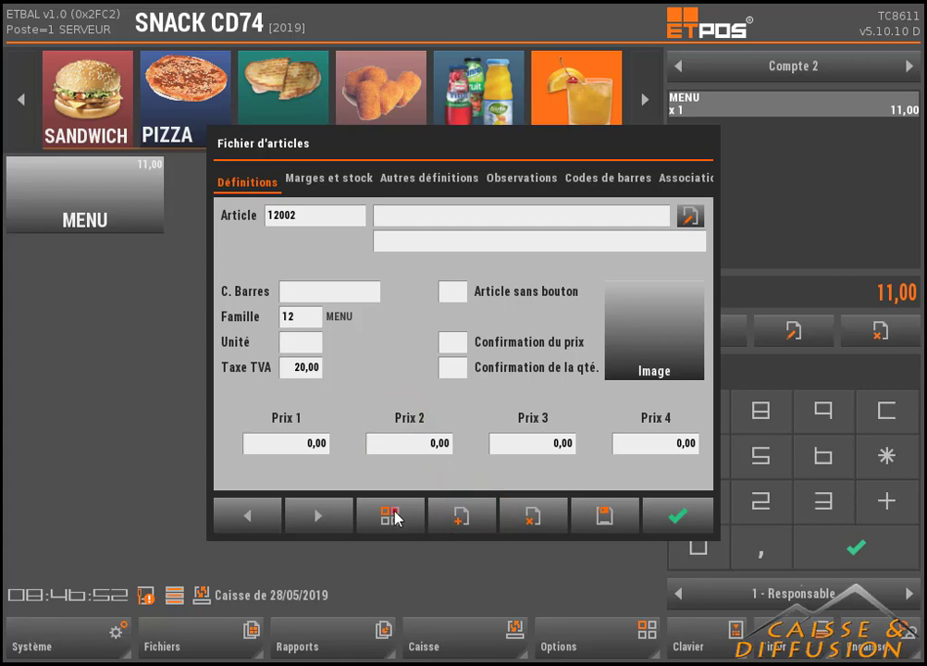
pyautogui.click(389, 516)
pyautogui.click(380, 433)
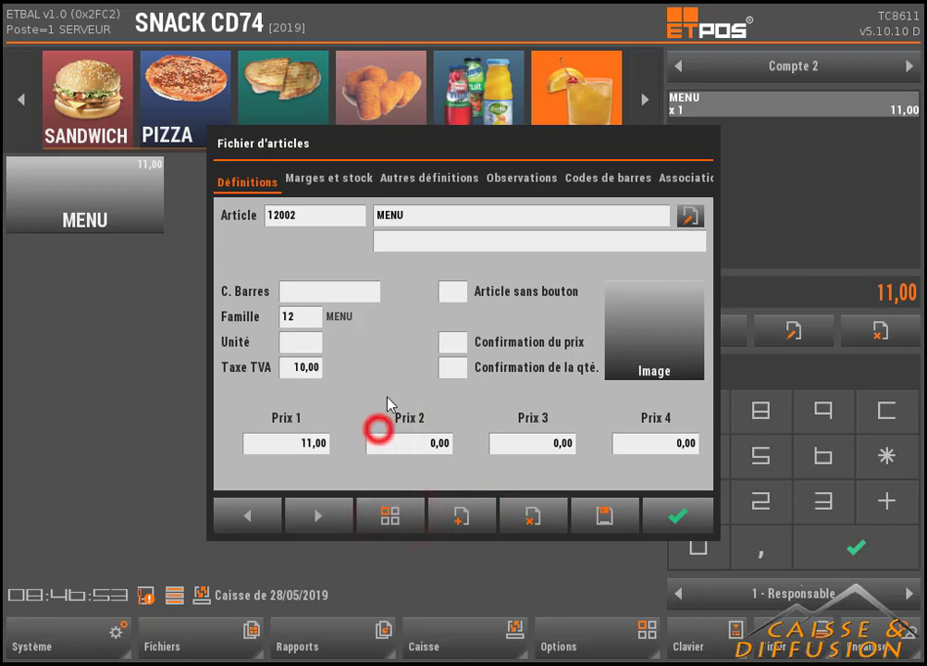
# - Change the designation of the copied article record to MENU 2
pyautogui.click(449, 214)
pyautogui.click(342, 385)
pyautogui.click(311, 629)
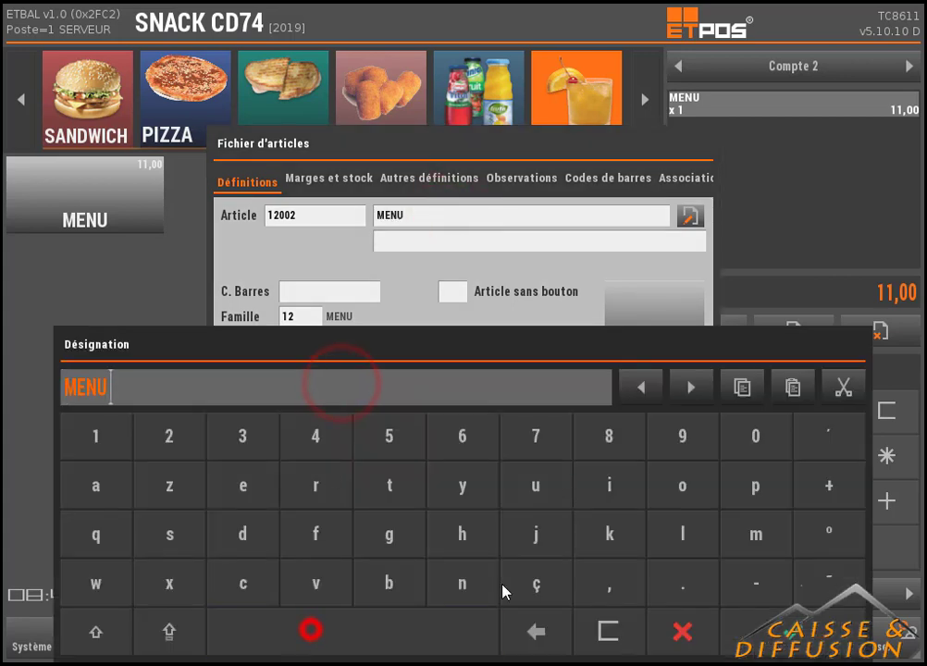
pyautogui.click(167, 436)
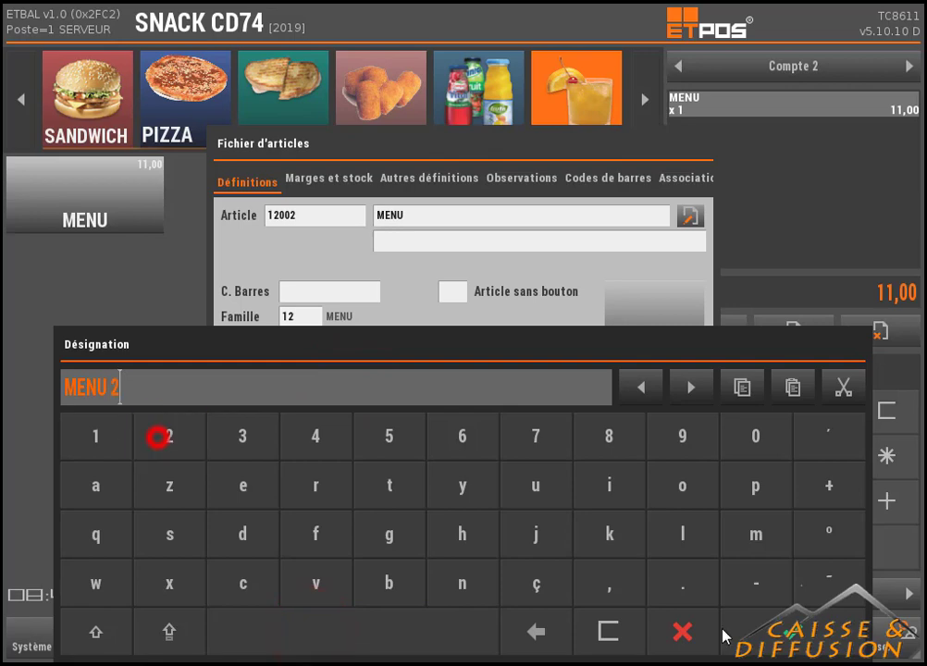
pyautogui.click(829, 632)
# - Set the article's Prix 1 to 15,00, then save and close the record
pyautogui.click(305, 444)
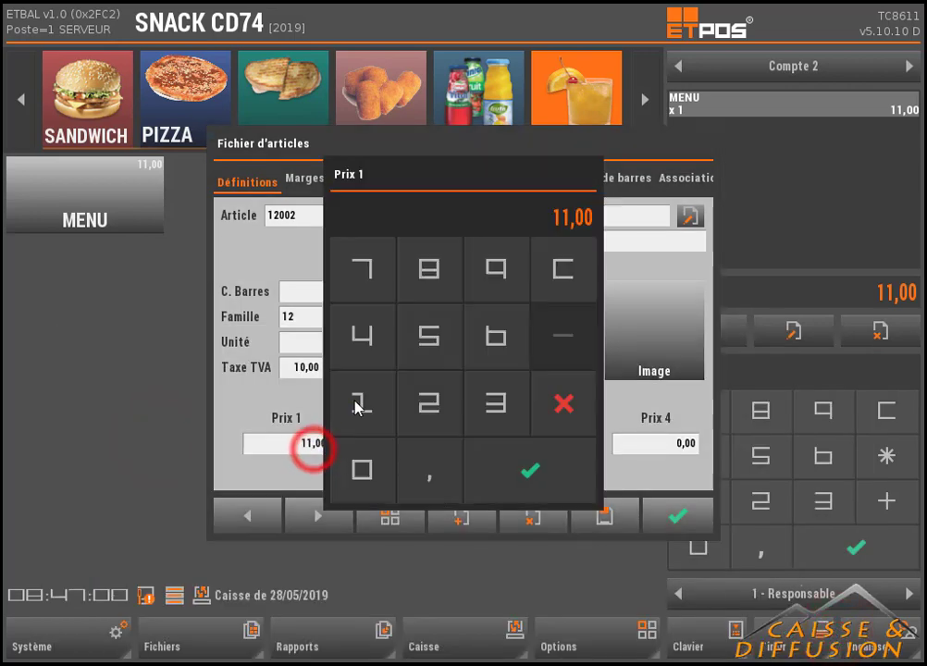
pyautogui.click(361, 403)
pyautogui.click(428, 338)
pyautogui.click(521, 467)
pyautogui.click(601, 515)
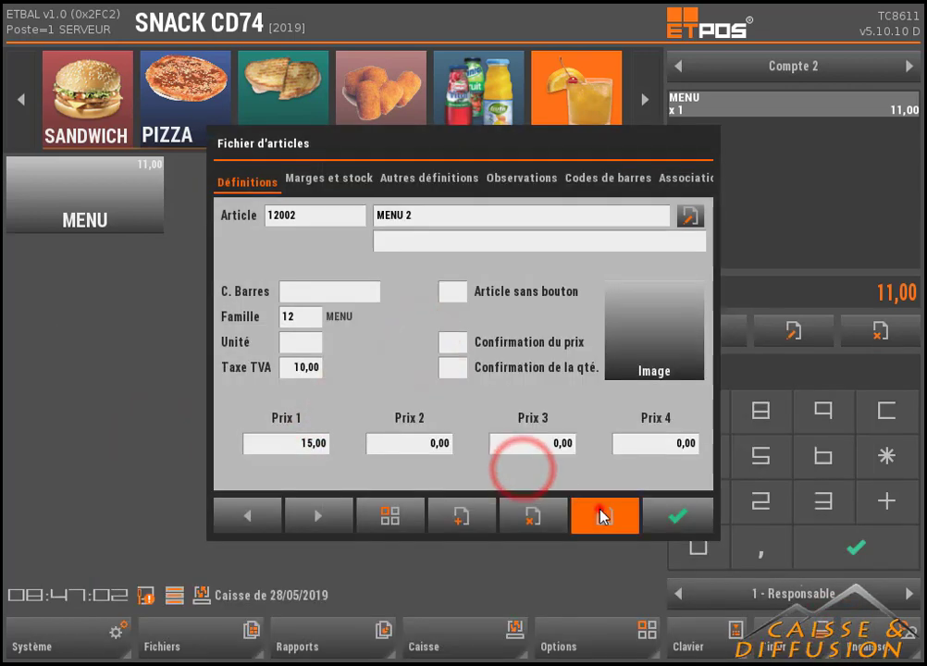
pyautogui.click(685, 511)
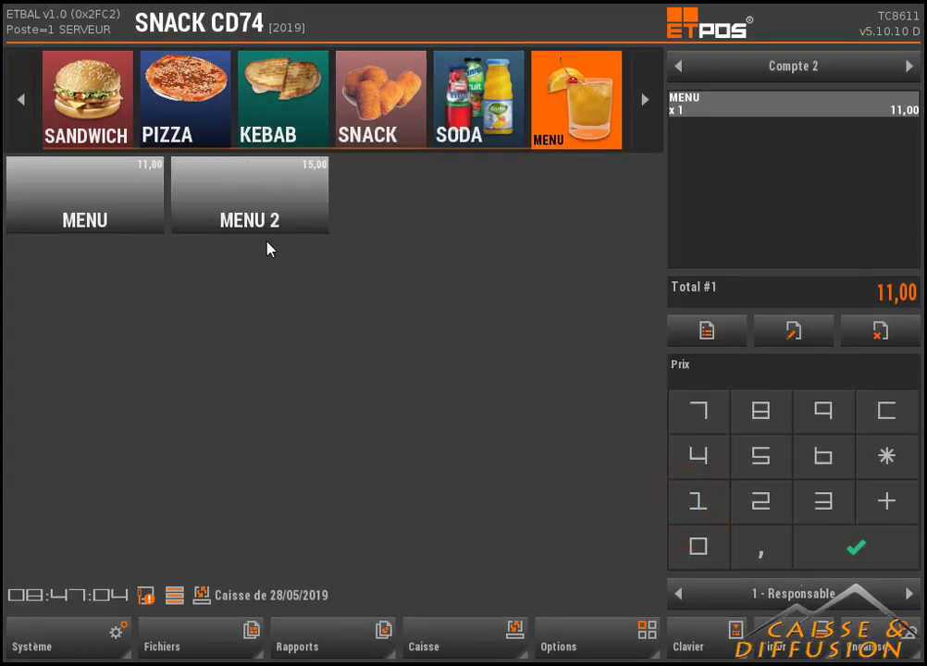
# - Add one MENU 2, one FRITE M and one NUGGEST X20 to the current ticket
pyautogui.click(245, 203)
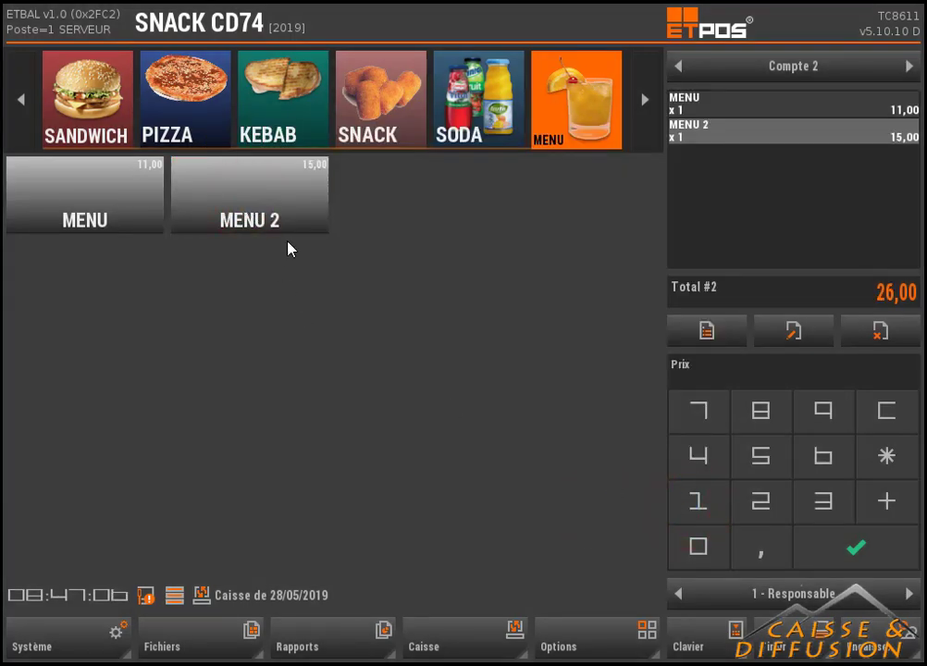
pyautogui.click(370, 107)
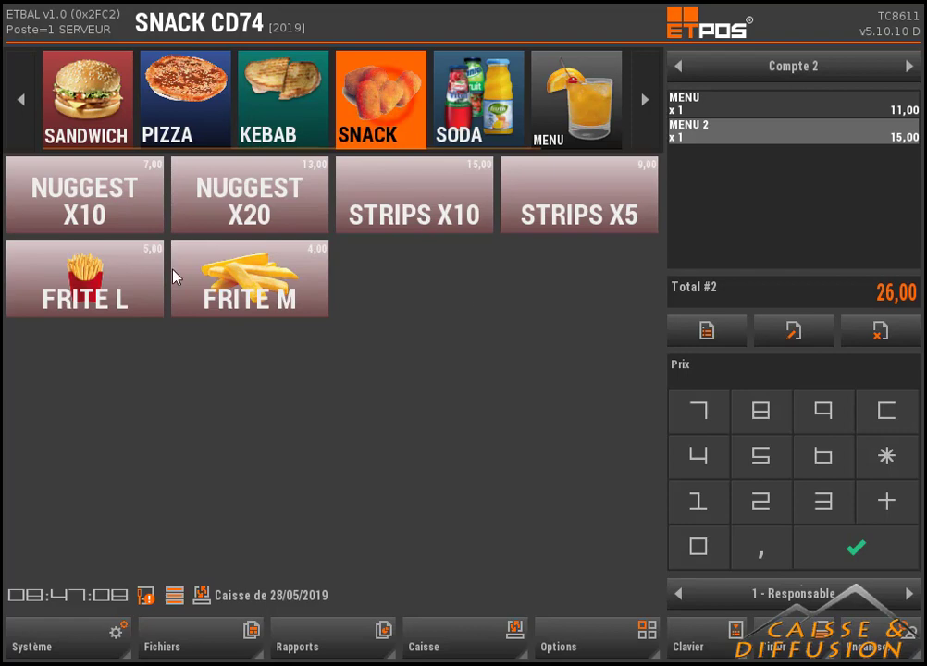
pyautogui.click(220, 268)
pyautogui.click(244, 174)
# - Settle the full ticket in cash (En espèce) and close the receipt preview
pyautogui.click(868, 640)
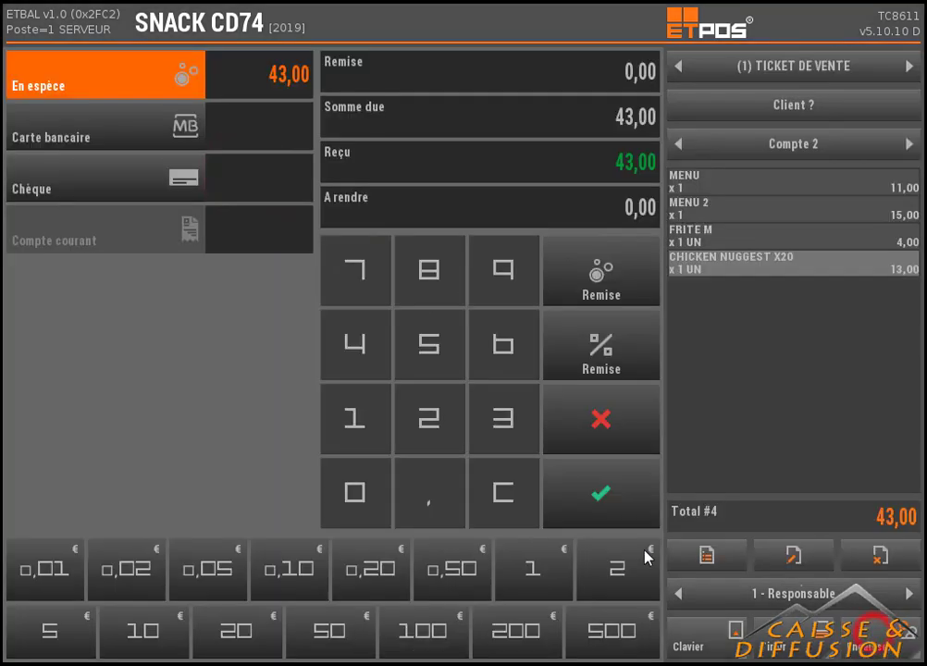
pyautogui.click(616, 502)
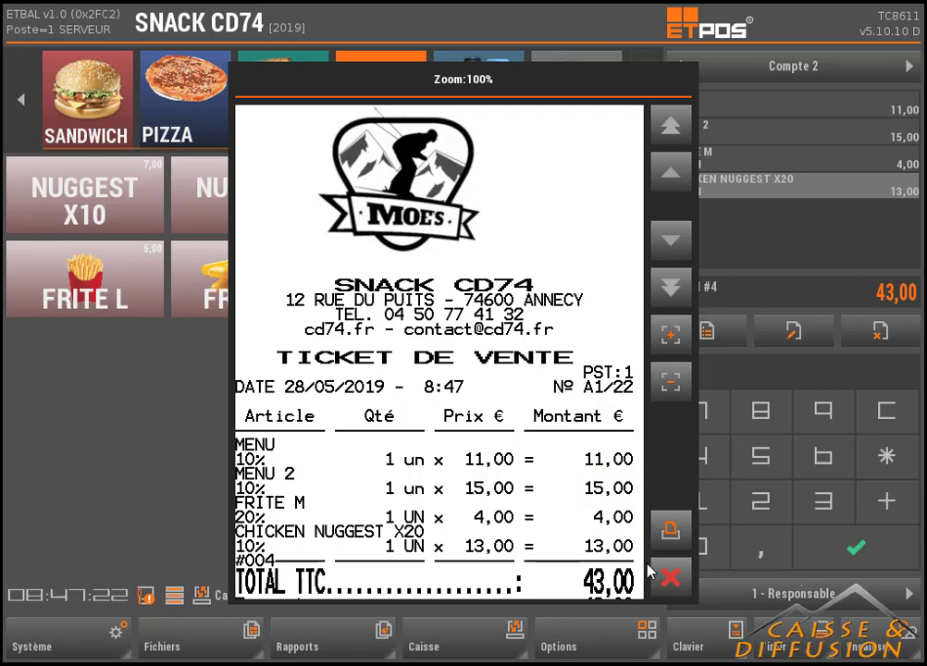
pyautogui.click(679, 576)
# - Examine the day's cash register summary and its printable report, including the cancelled articles, and close both
pyautogui.click(289, 601)
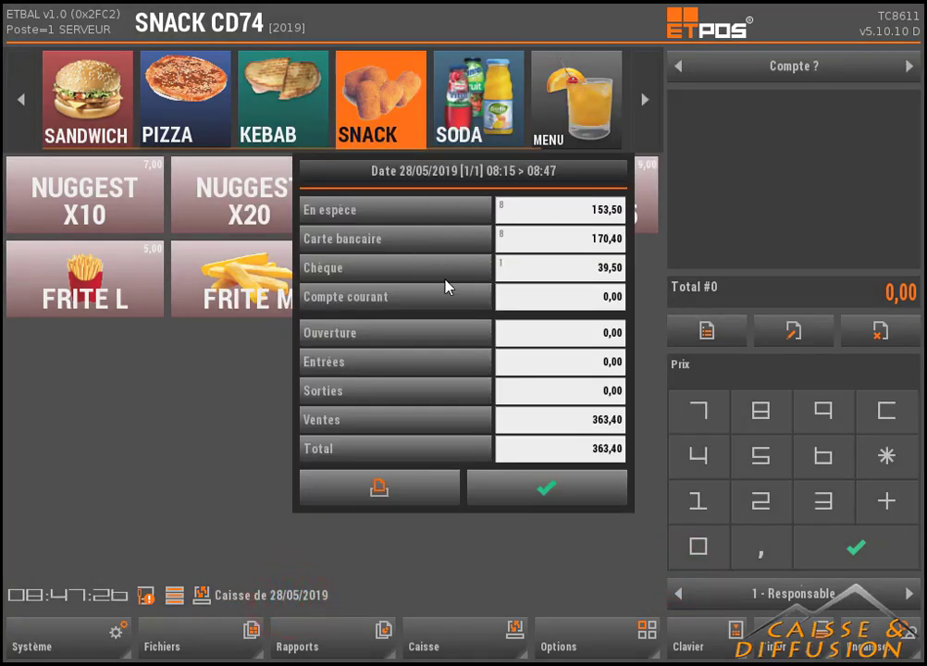
pyautogui.click(415, 503)
pyautogui.scroll(-3, 413, 497)
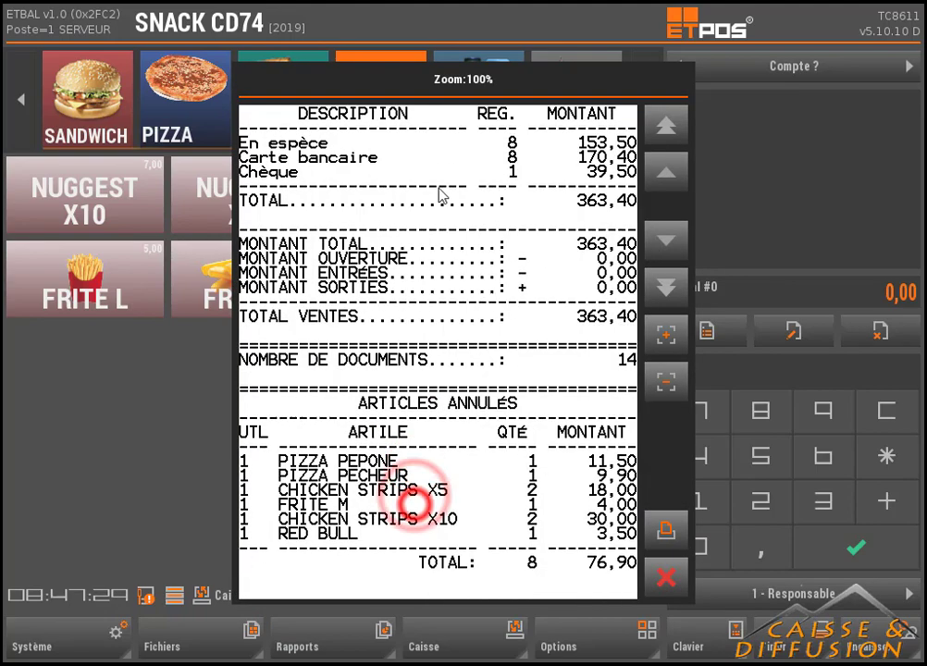
pyautogui.click(664, 579)
pyautogui.click(593, 499)
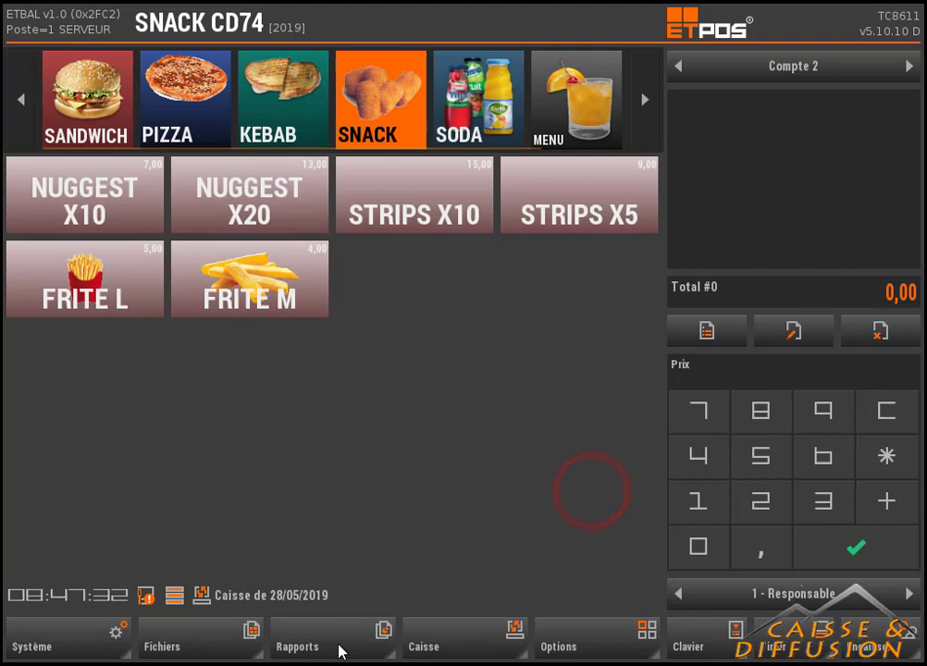
# - Generate the general sales report by dates with a start date of 27/05/2019, review it and close it
pyautogui.click(338, 645)
pyautogui.click(202, 648)
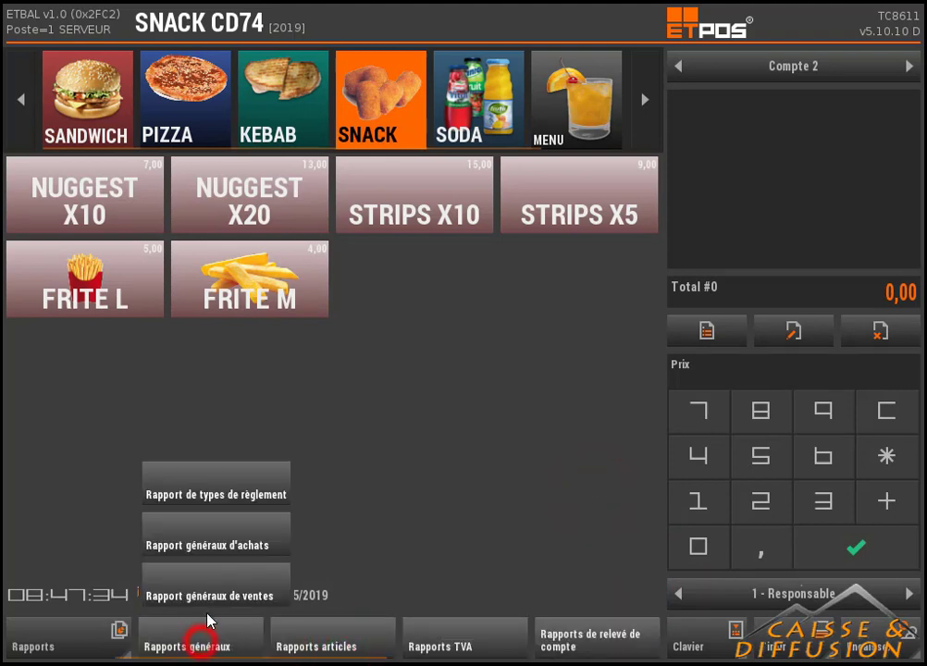
pyautogui.click(209, 588)
pyautogui.click(436, 234)
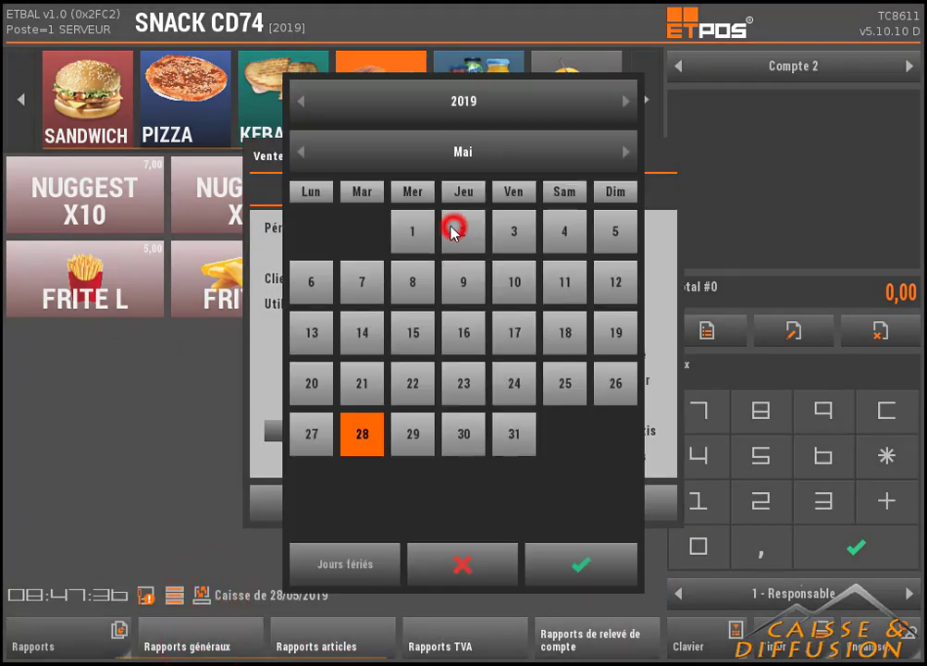
pyautogui.click(313, 433)
pyautogui.click(581, 561)
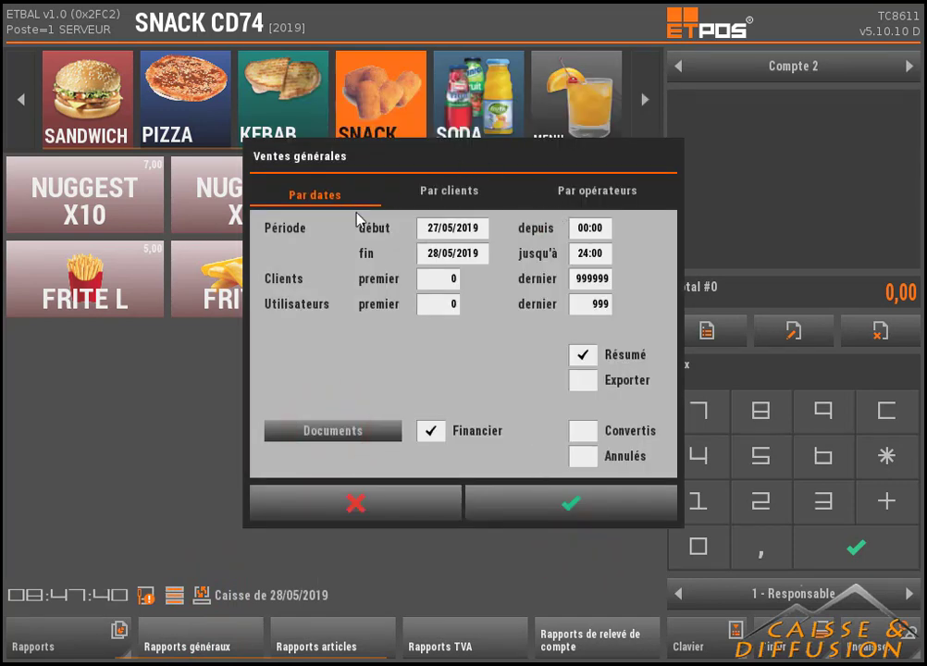
pyautogui.click(574, 504)
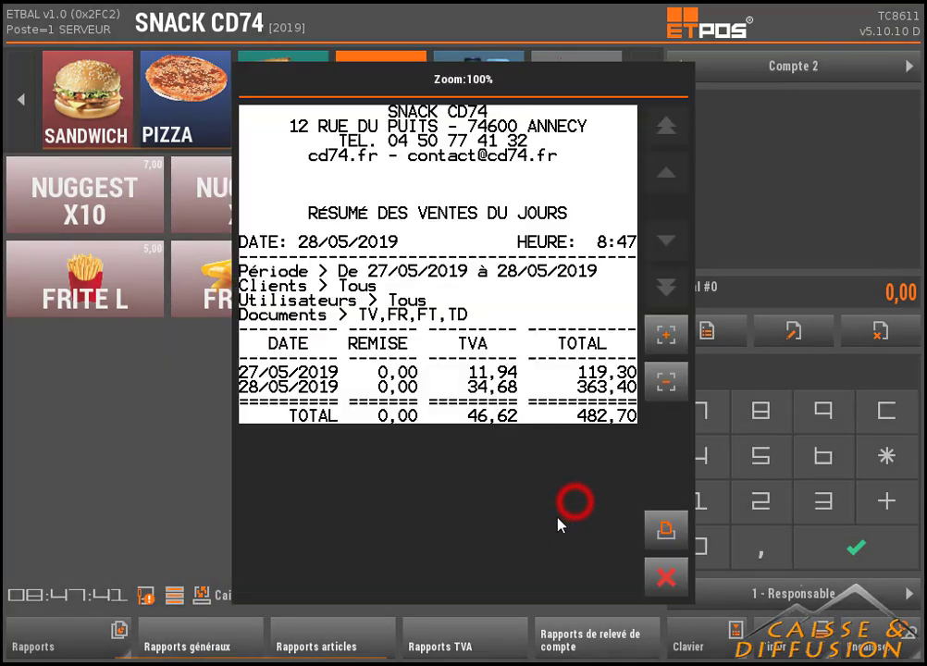
pyautogui.click(683, 580)
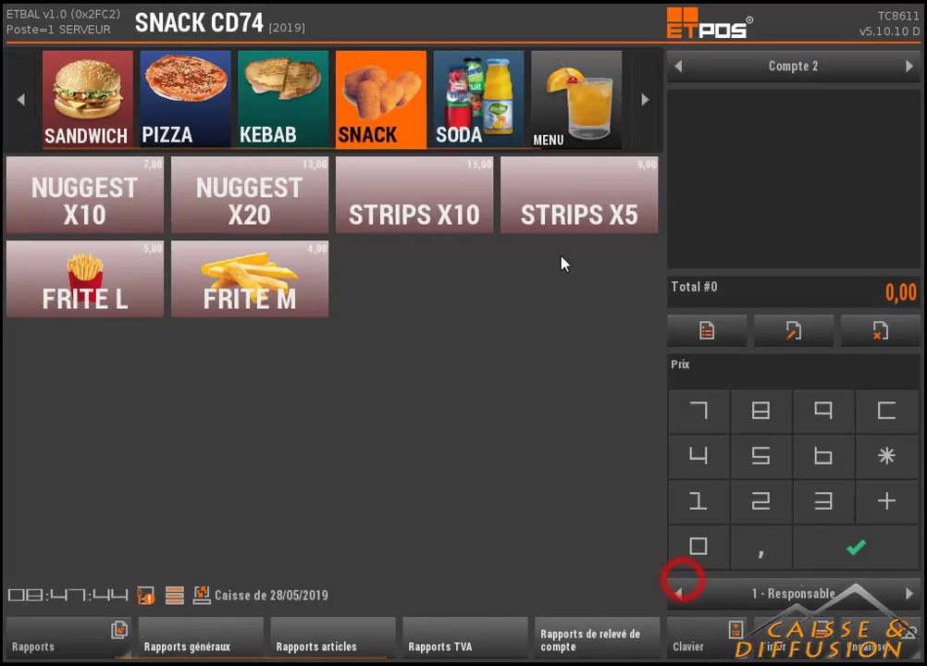
# - Generate the general sales report by operators with a start date of 27/05/2019, review it and close it
pyautogui.click(249, 644)
pyautogui.click(234, 564)
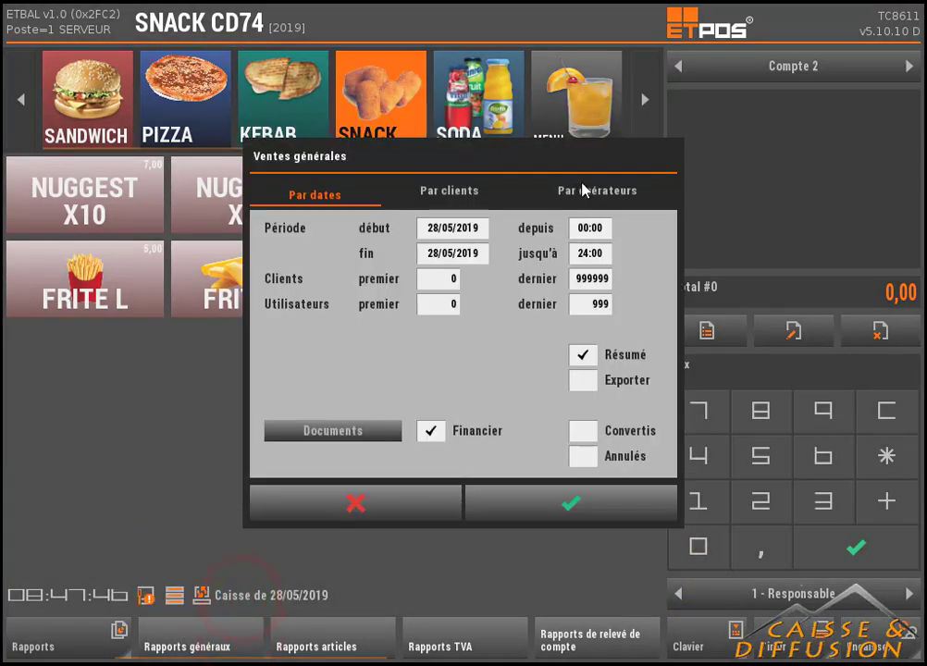
pyautogui.click(581, 184)
pyautogui.click(440, 229)
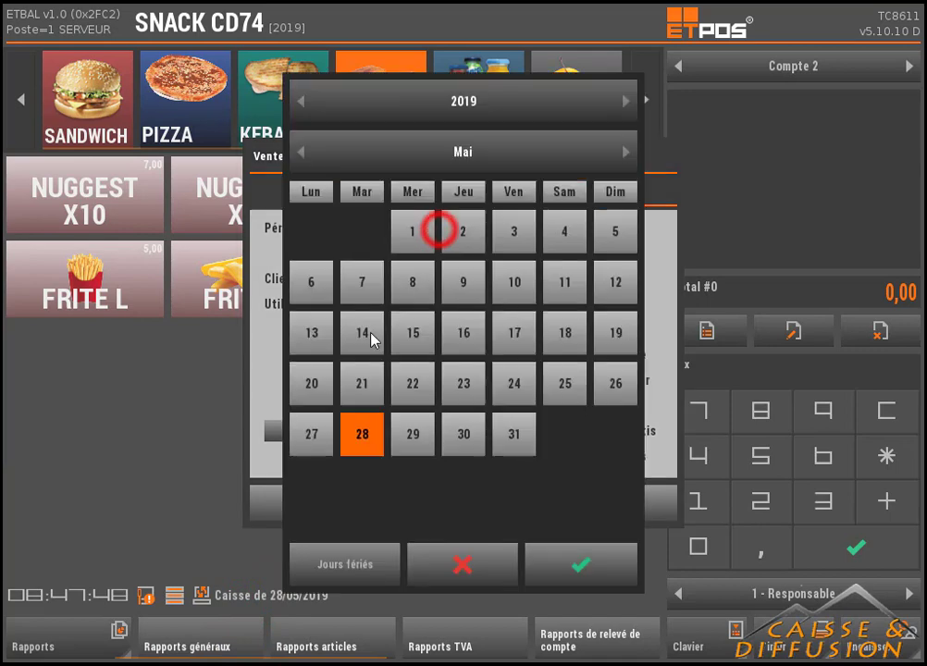
pyautogui.click(311, 433)
pyautogui.click(555, 556)
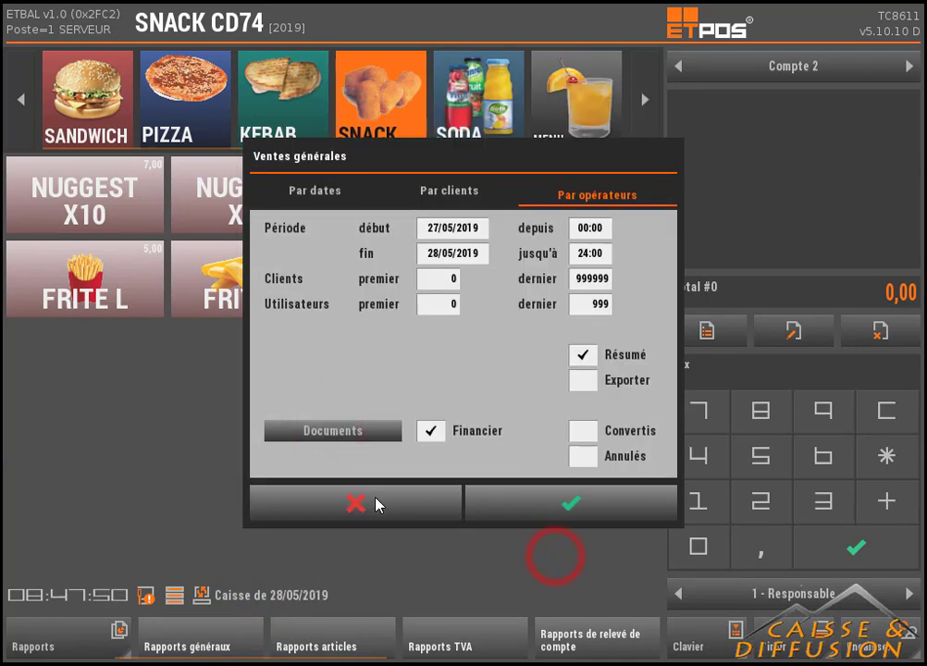
pyautogui.click(535, 503)
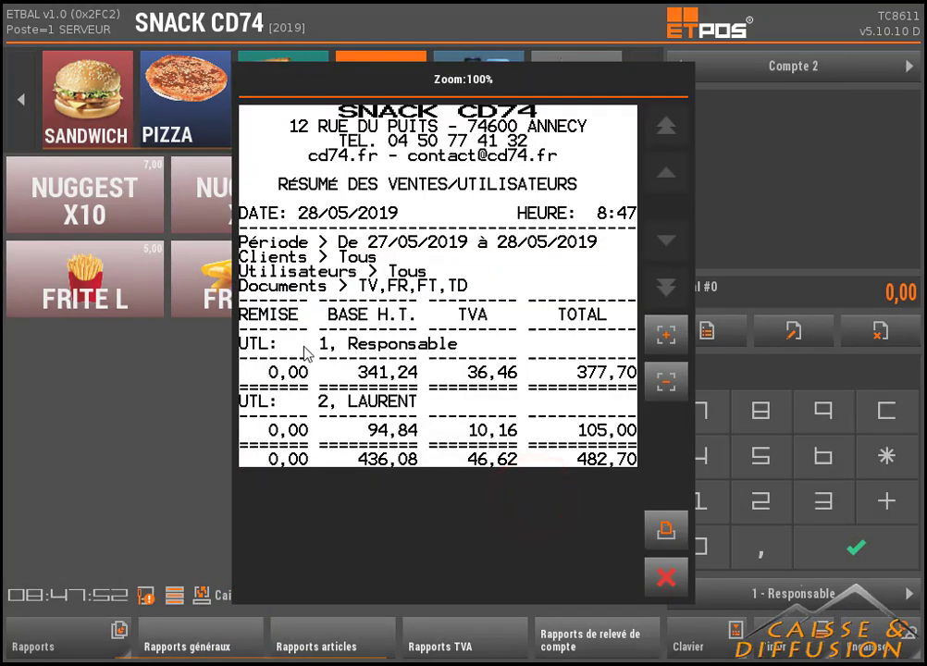
pyautogui.click(665, 577)
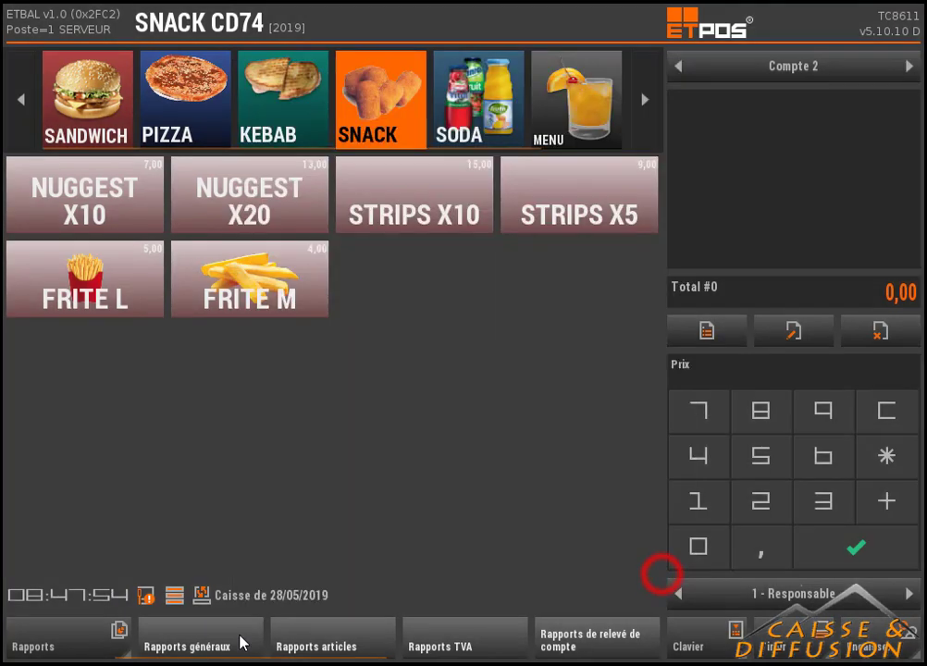
# - Generate the article sales report by dates with a start date of 27/05/2019, read through it and close it
pyautogui.click(344, 644)
pyautogui.click(360, 597)
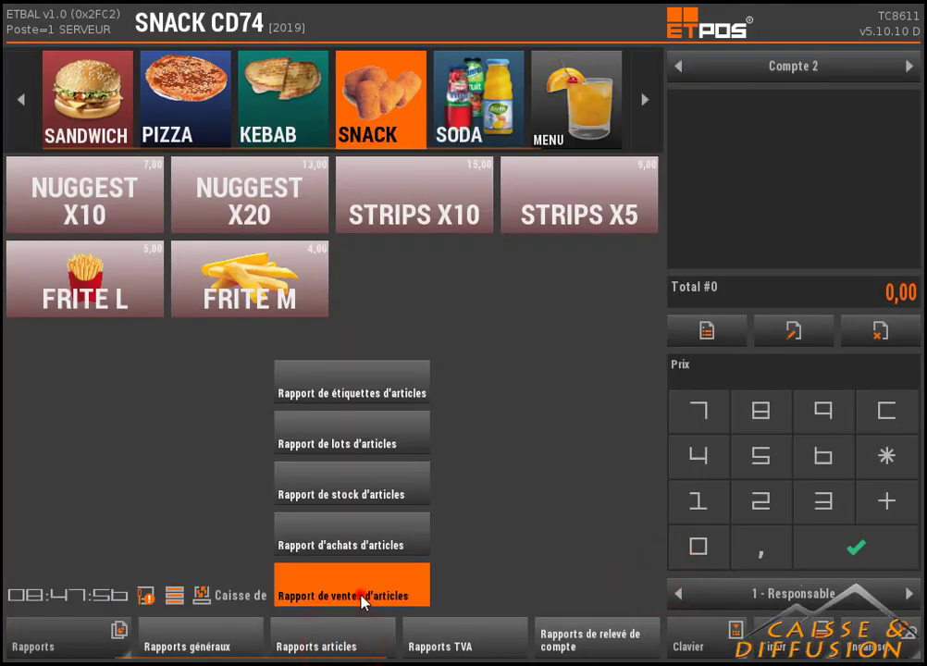
pyautogui.click(457, 201)
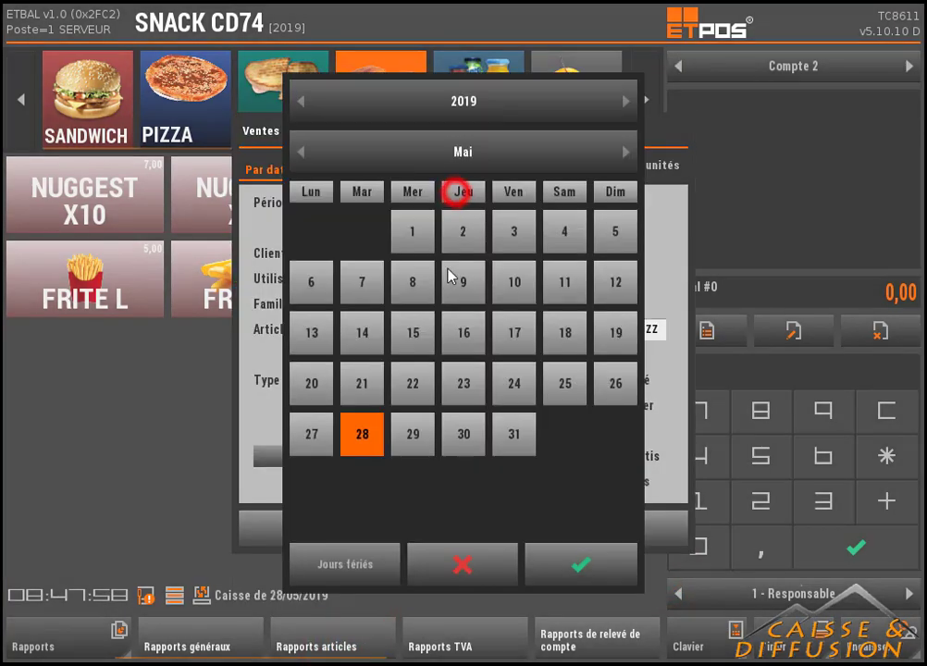
pyautogui.click(312, 433)
pyautogui.click(548, 559)
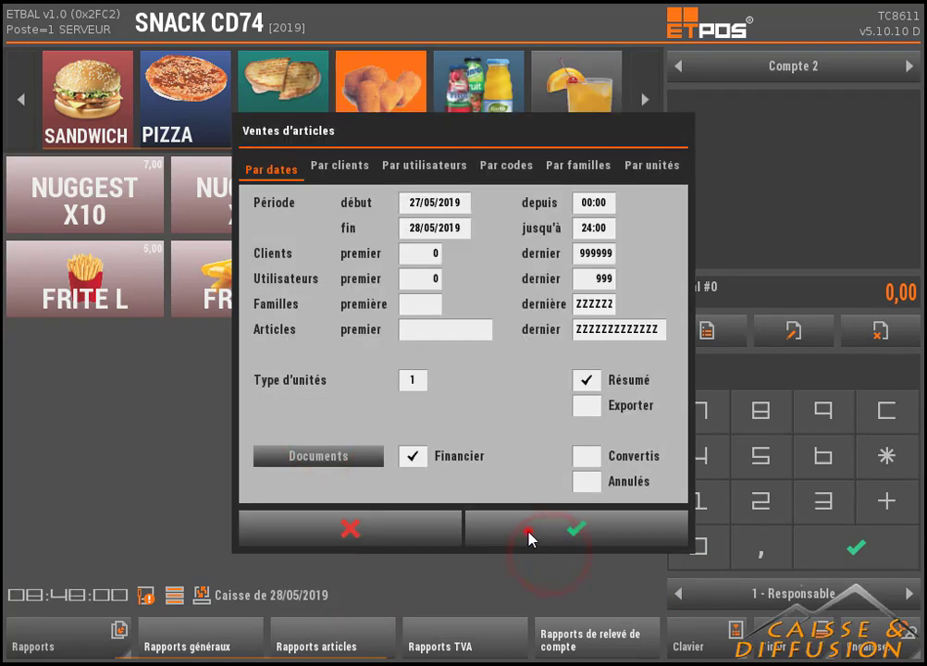
pyautogui.click(529, 535)
pyautogui.moveTo(441, 530); pyautogui.dragTo(434, 358)
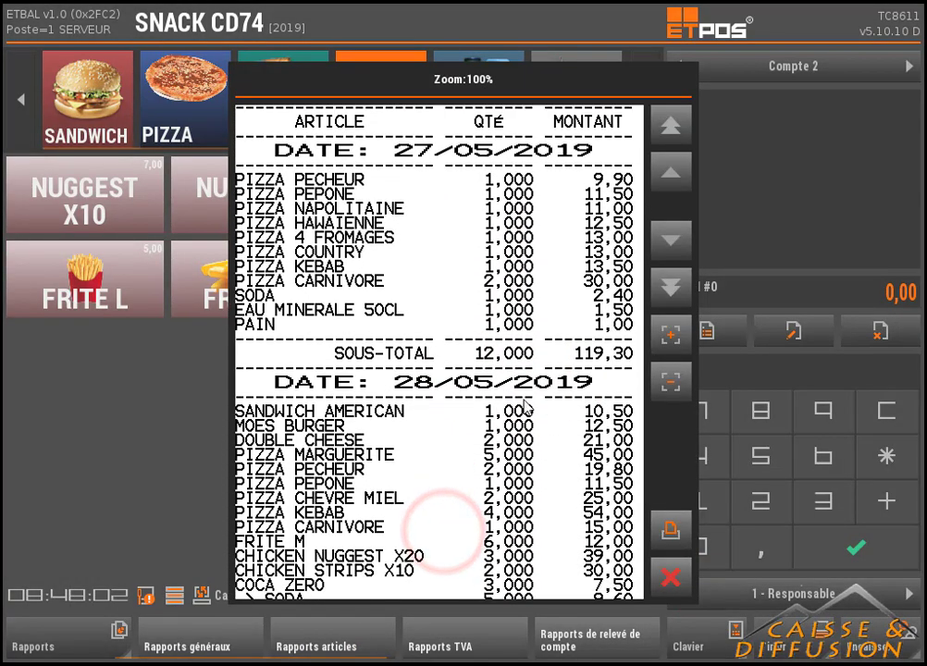
pyautogui.click(663, 581)
# - Generate the article sales report by users with a start date of 27/05/2019, read through it and close it
pyautogui.click(362, 634)
pyautogui.click(378, 597)
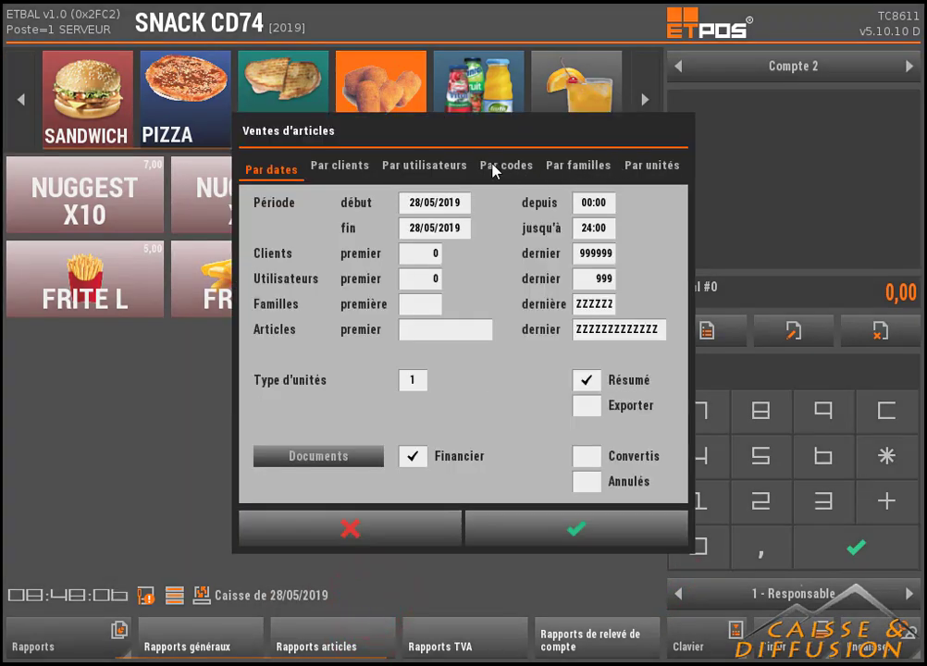
pyautogui.click(399, 167)
pyautogui.click(418, 202)
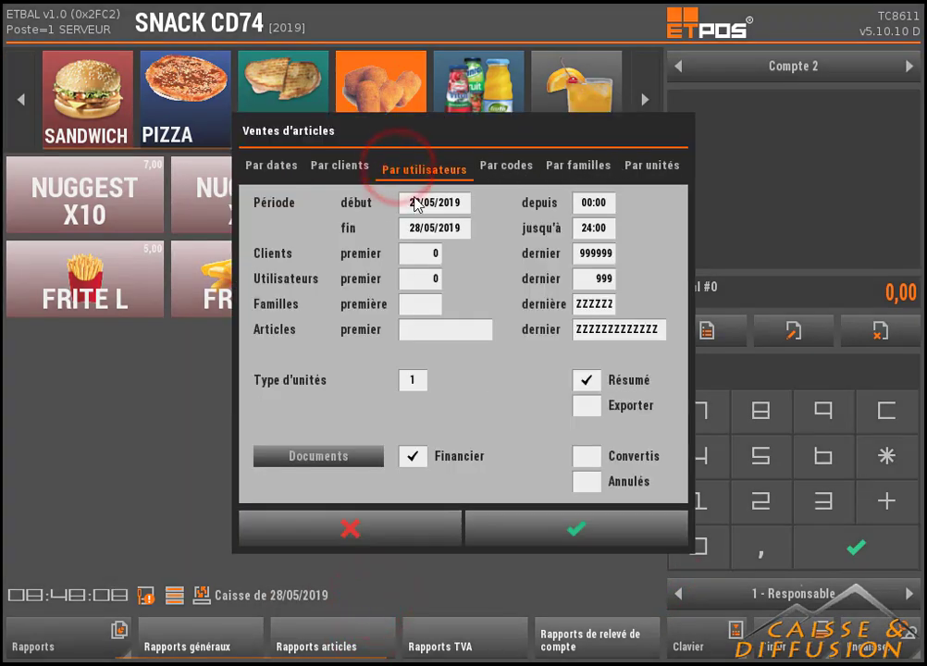
pyautogui.click(311, 445)
pyautogui.click(579, 563)
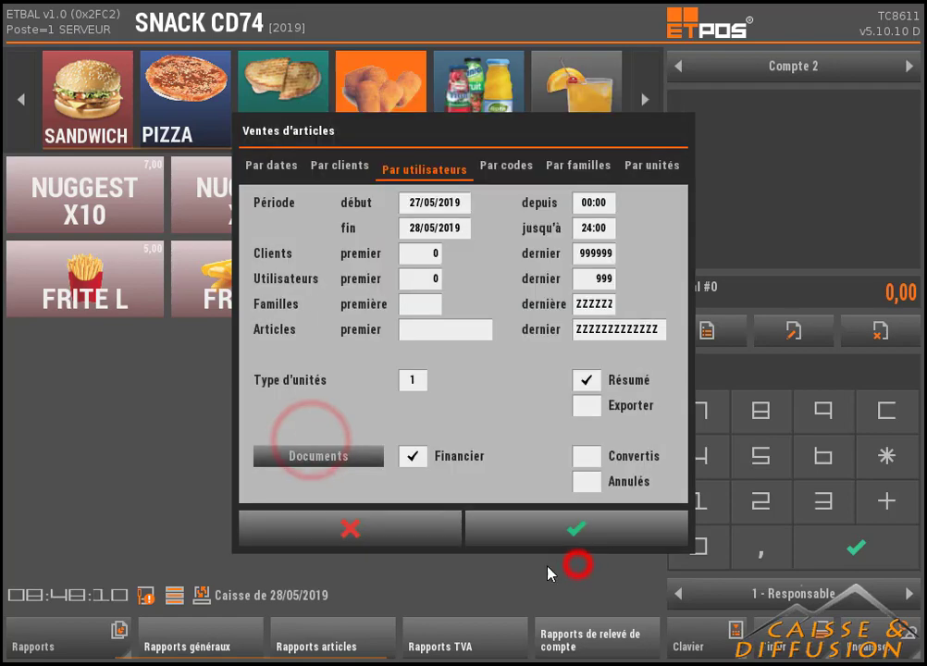
pyautogui.click(527, 535)
pyautogui.moveTo(422, 546); pyautogui.dragTo(451, 263)
pyautogui.moveTo(429, 500); pyautogui.dragTo(428, 476)
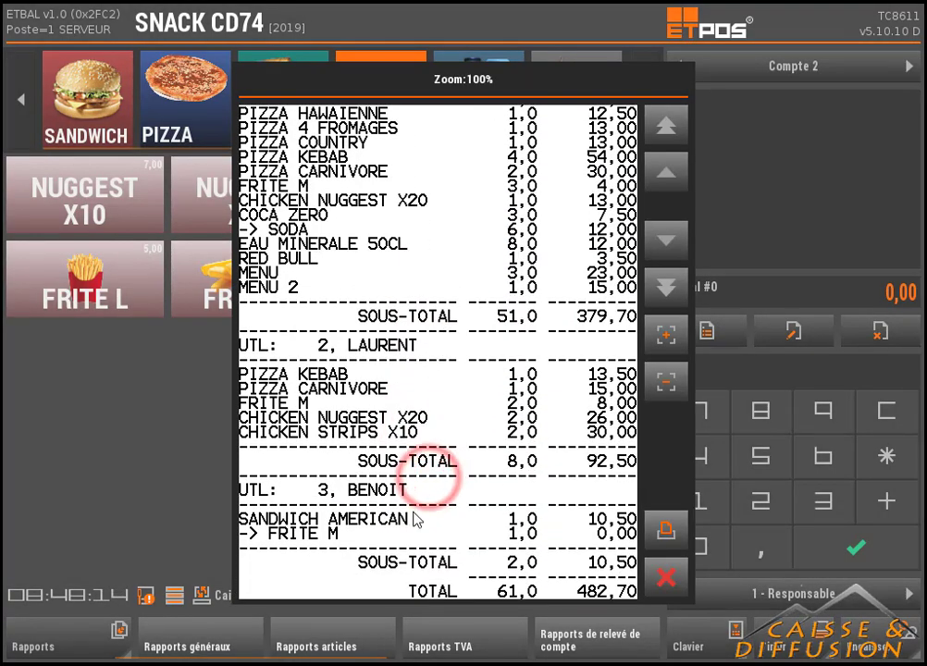
pyautogui.click(666, 577)
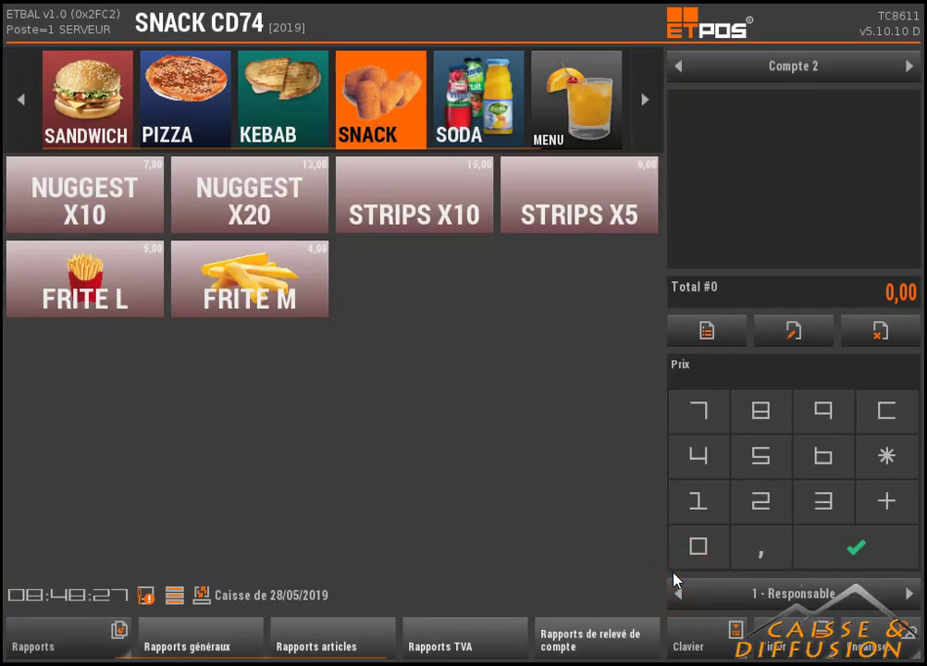